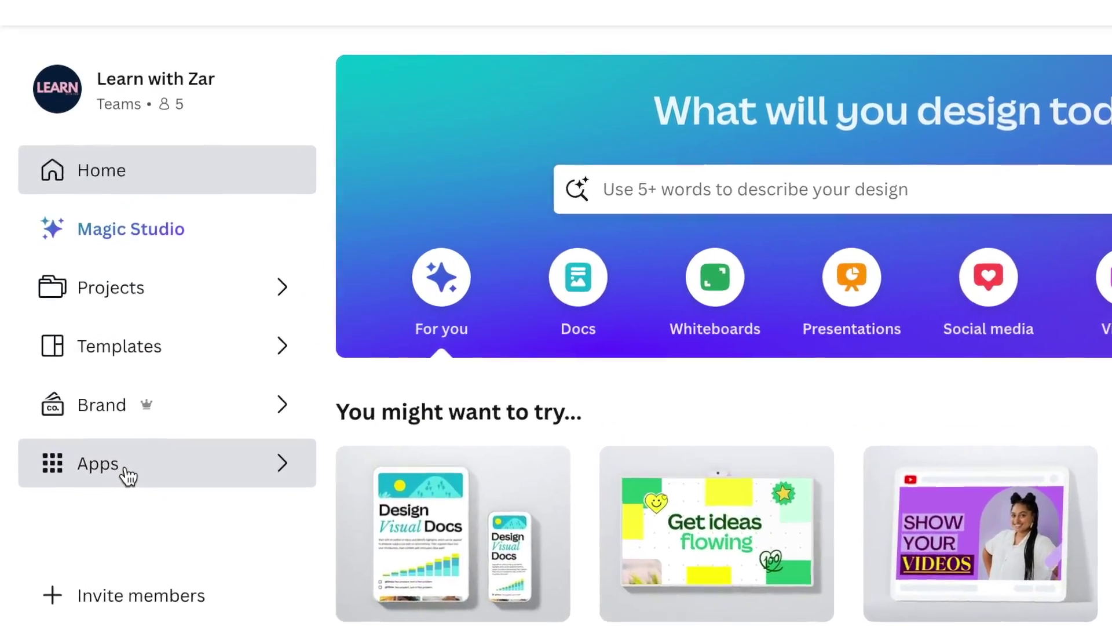
Search Canva's apps directory for 'TYPE'
{"action": "left_click", "coordinate": [127, 477]}
{"action": "left_click", "coordinate": [461, 509]}
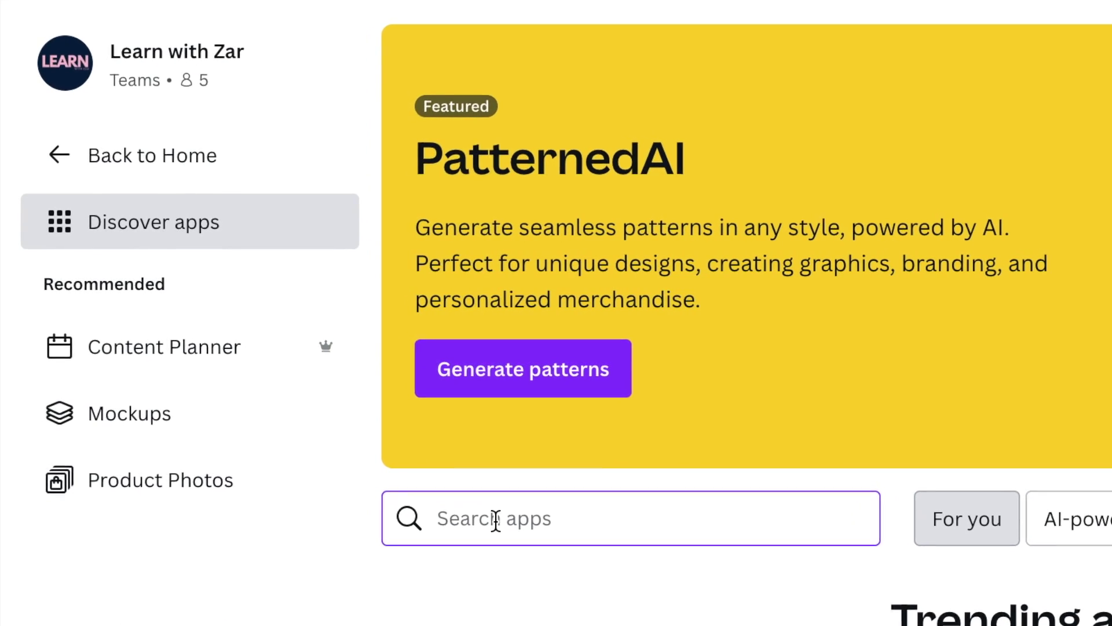
{"action": "type", "text": "TYPE"}
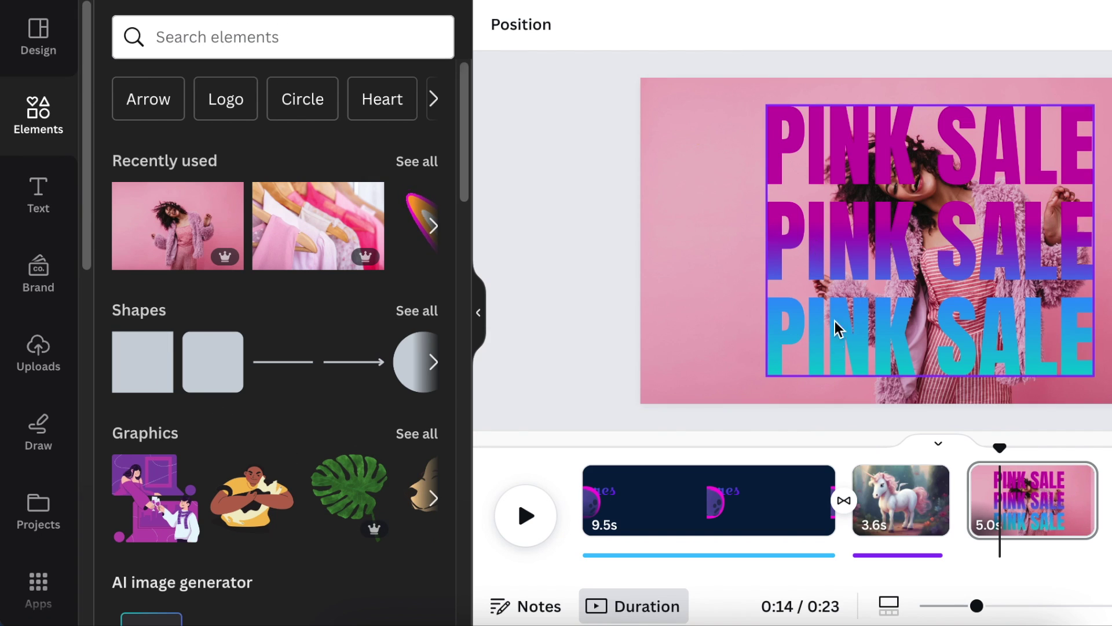
{"action": "left_click_drag", "start_coordinate": [89, 114], "coordinate": [85, 246]}
Search the editor's Apps panel for 'TYPEG' and open the TypeGradient app
{"action": "left_click", "coordinate": [23, 302]}
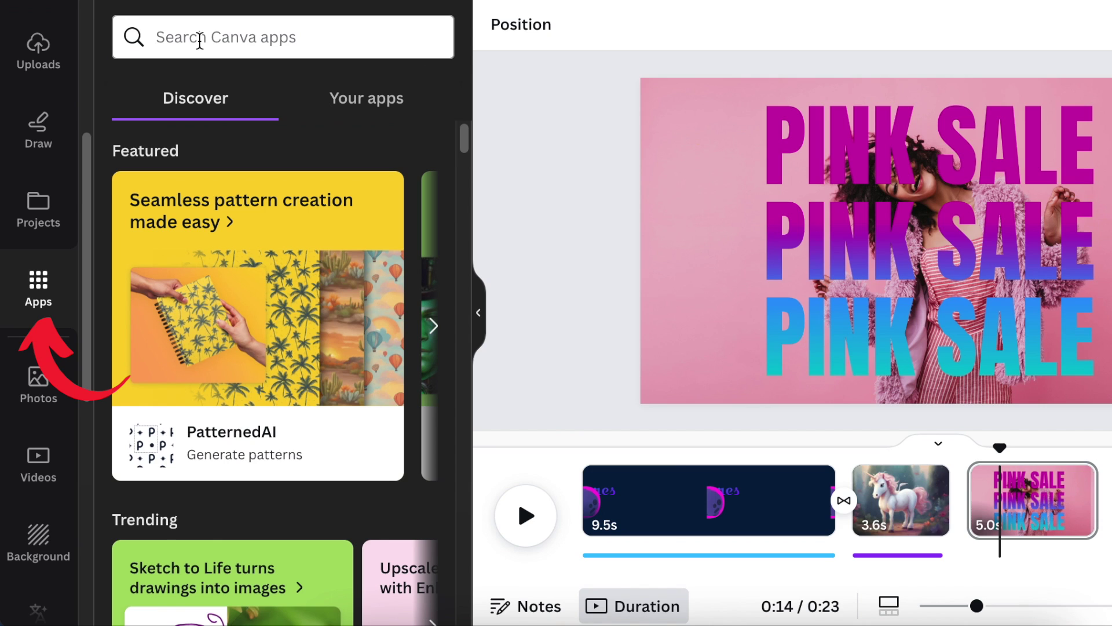
{"action": "left_click", "coordinate": [199, 40]}
{"action": "type", "text": "TYPEG"}
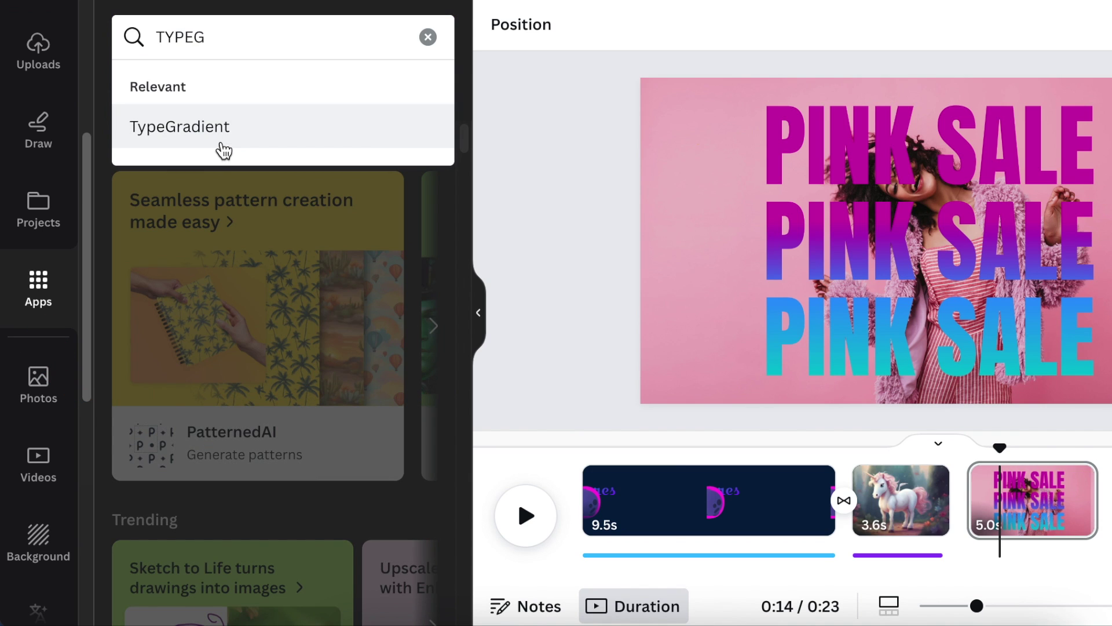
{"action": "left_click", "coordinate": [222, 147]}
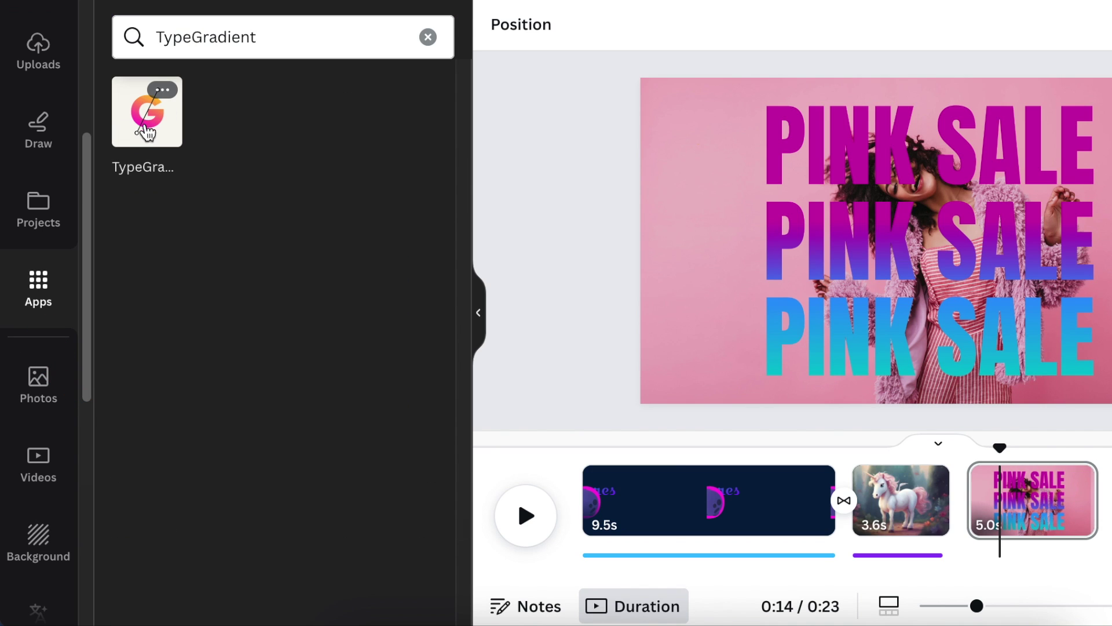
{"action": "left_click", "coordinate": [149, 122]}
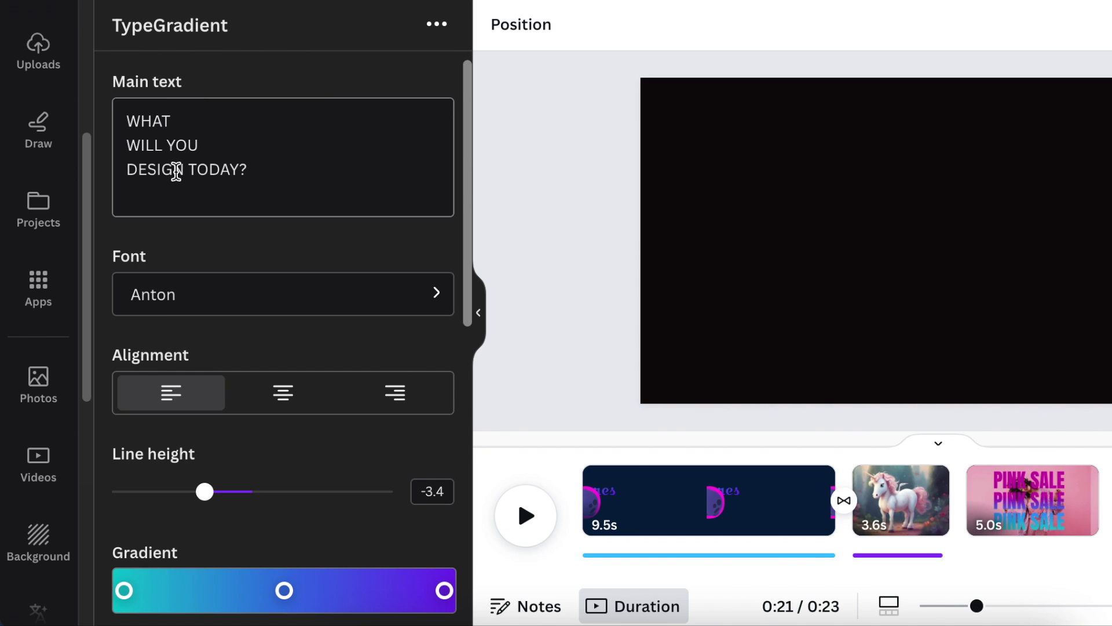
Scroll through TypeGradient's settings to Add to design and back, then select the sample text
{"action": "scroll", "coordinate": [261, 298], "scroll_direction": "down", "scroll_amount": 1}
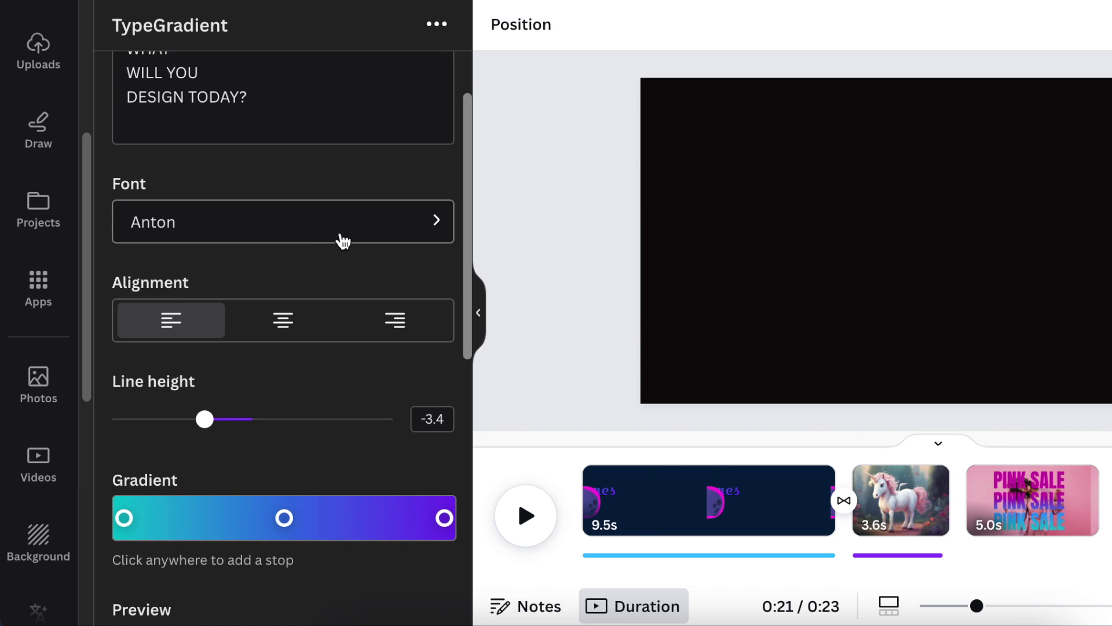
{"action": "scroll", "coordinate": [360, 236], "scroll_direction": "down", "scroll_amount": 1}
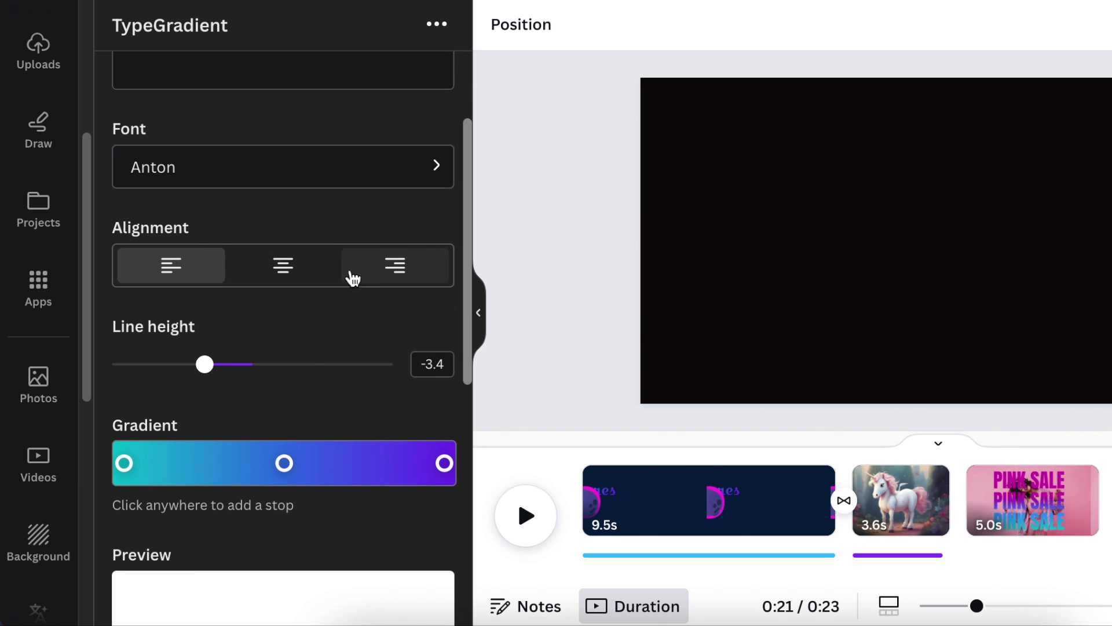
{"action": "scroll", "coordinate": [255, 365], "scroll_direction": "down", "scroll_amount": 2}
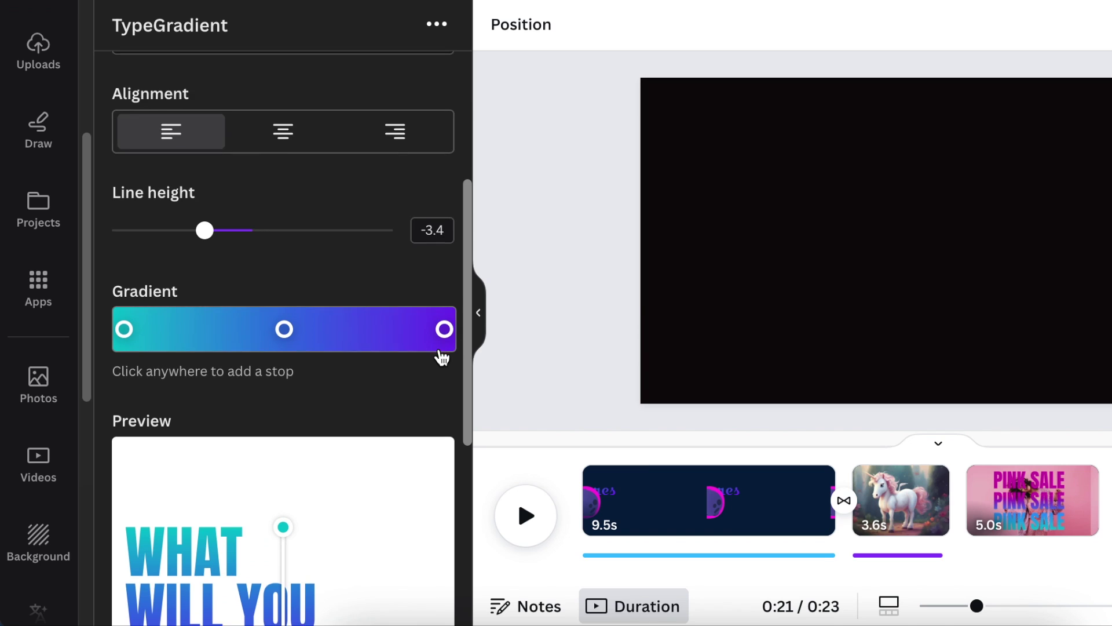
{"action": "scroll", "coordinate": [241, 412], "scroll_direction": "down", "scroll_amount": 3}
{"action": "scroll", "coordinate": [242, 437], "scroll_direction": "up", "scroll_amount": 1}
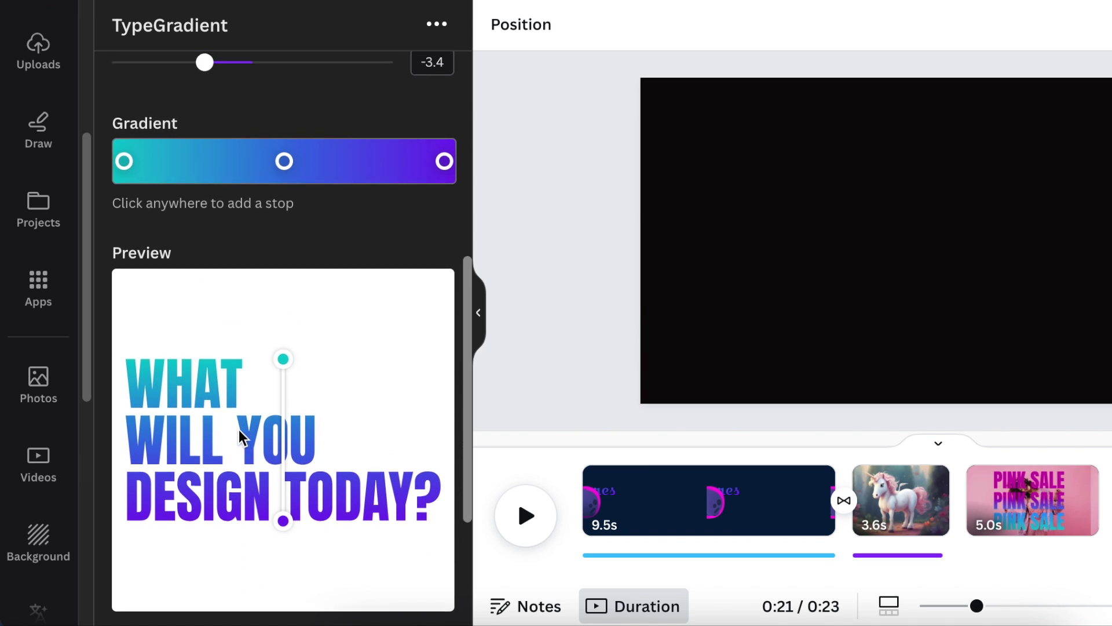
{"action": "scroll", "coordinate": [243, 437], "scroll_direction": "down", "scroll_amount": 4}
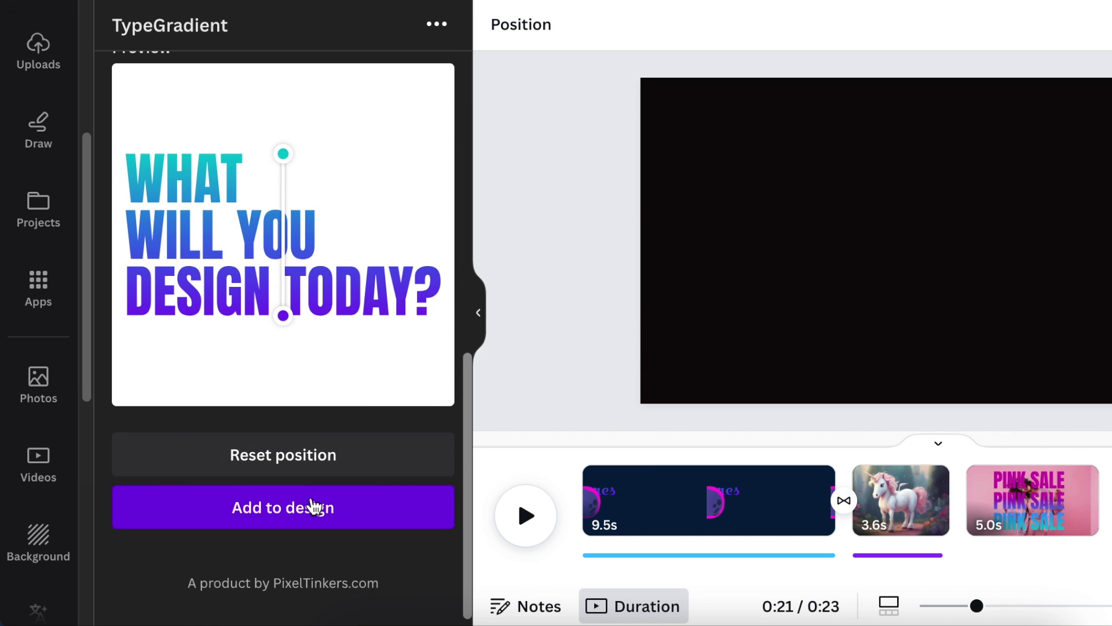
{"action": "scroll", "coordinate": [298, 428], "scroll_direction": "up", "scroll_amount": 2}
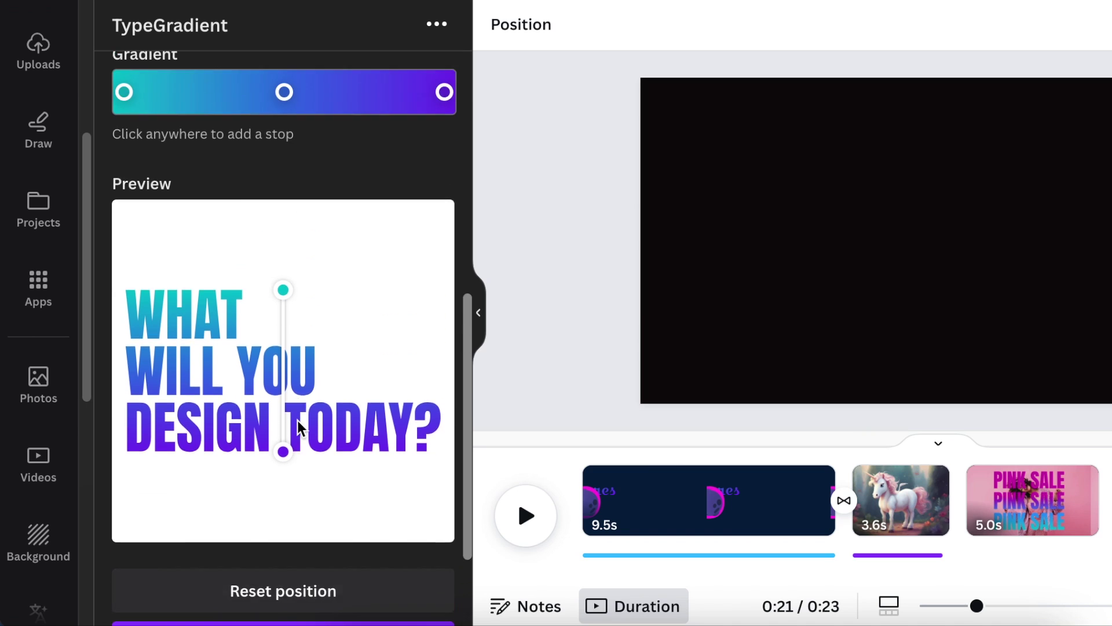
{"action": "scroll", "coordinate": [298, 427], "scroll_direction": "up", "scroll_amount": 7}
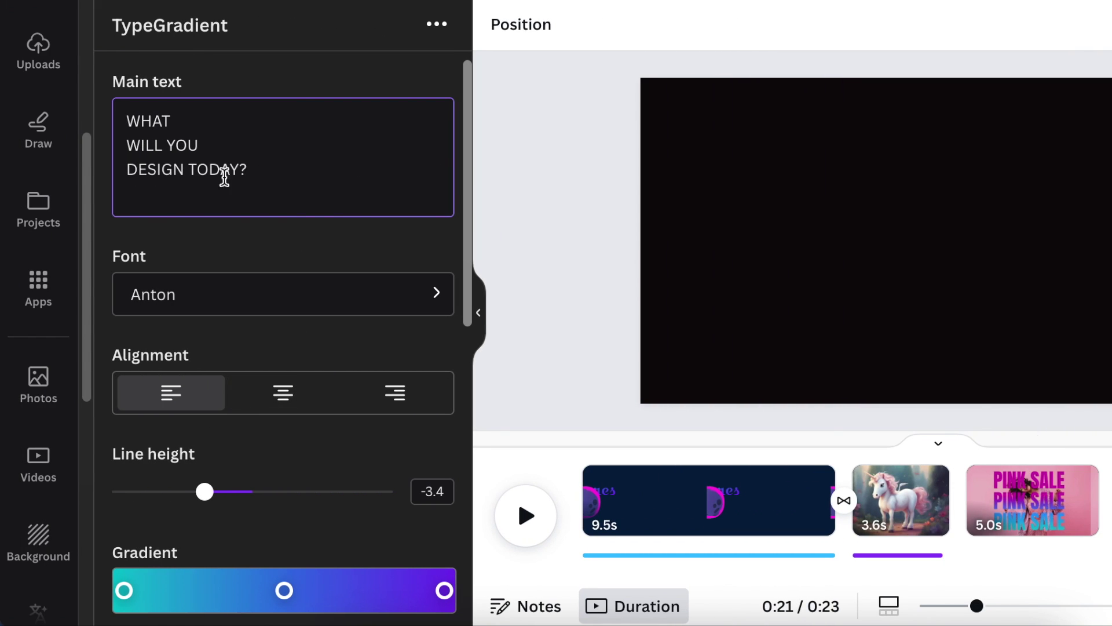
{"action": "left_click_drag", "start_coordinate": [248, 173], "coordinate": [142, 113]}
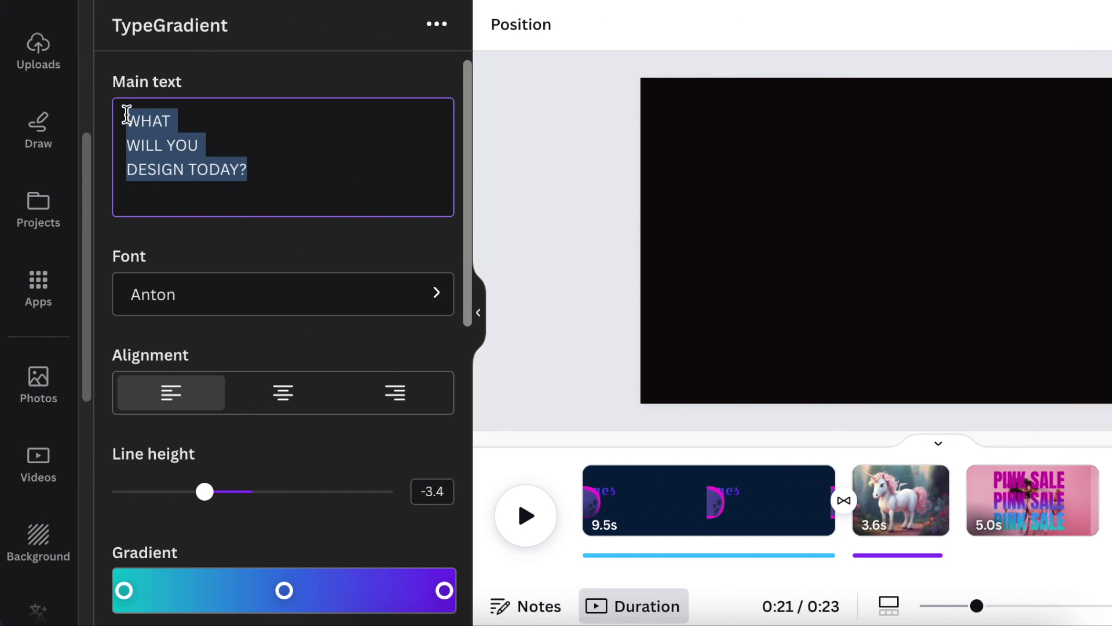
Replace the sample text with 'PINK SALE' split across three lines
{"action": "type", "text": "PINK"}
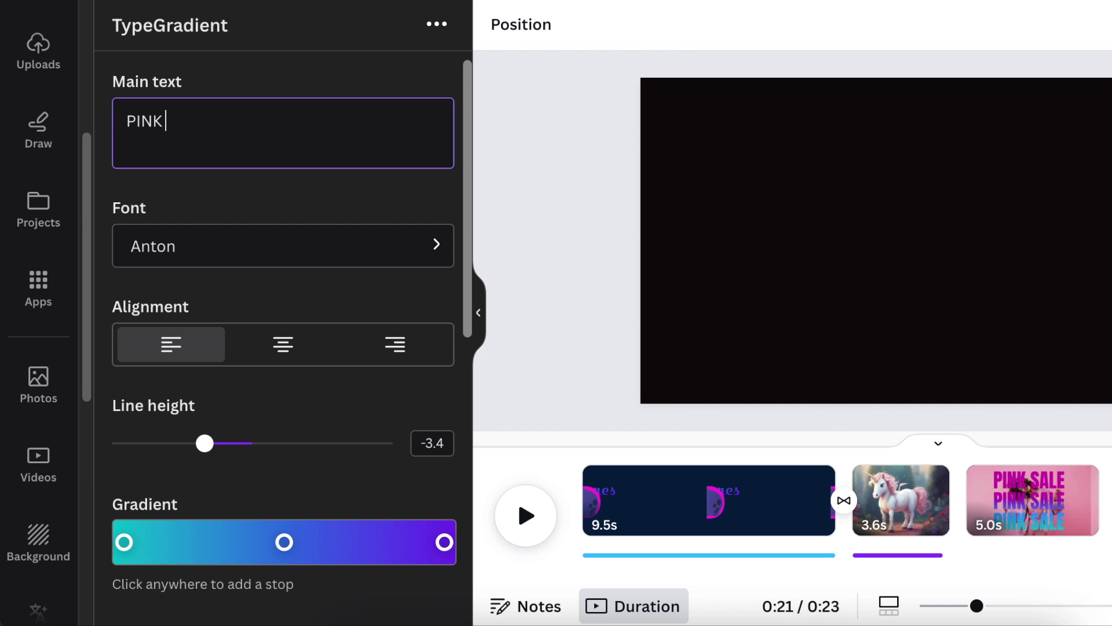
{"action": "type", "text": " SALE"}
{"action": "key", "text": "Return"}
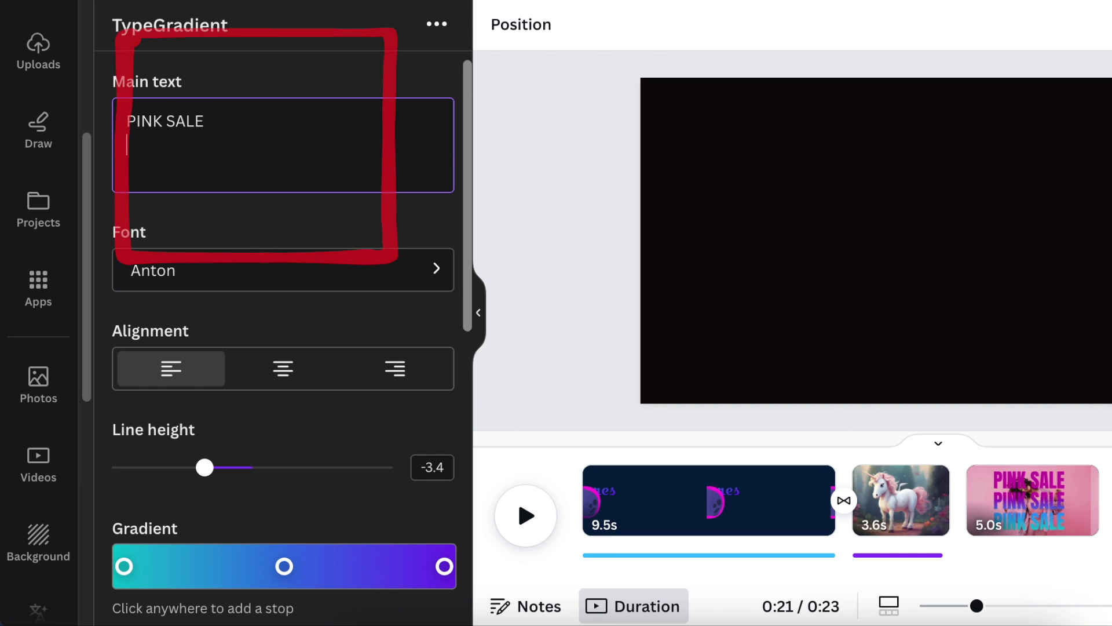
{"action": "type", "text": "PINK"}
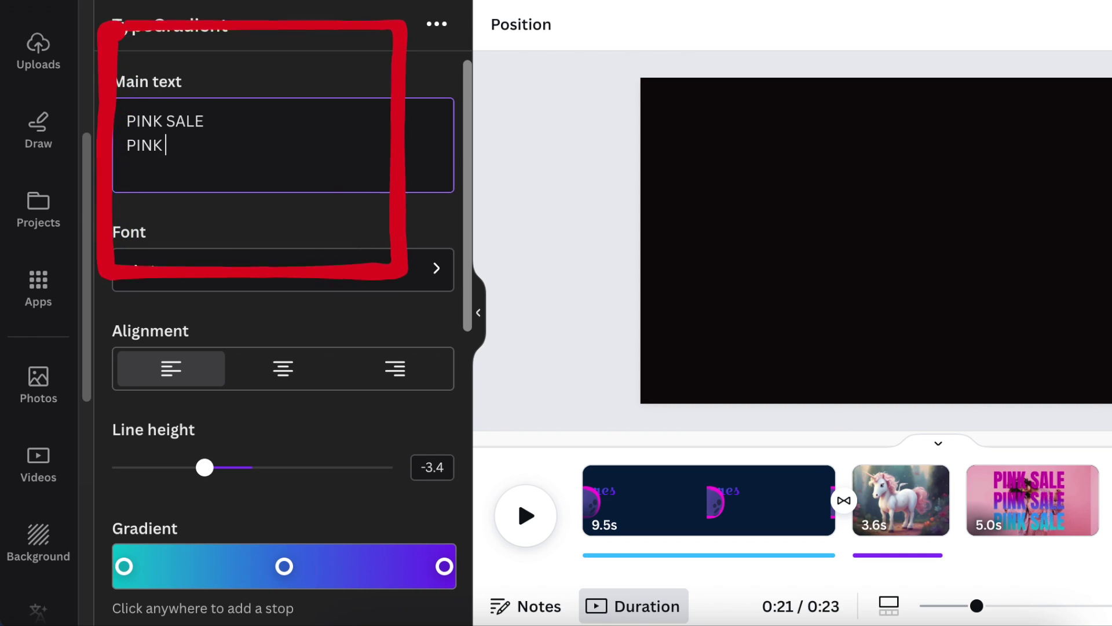
{"action": "type", "text": " SALE"}
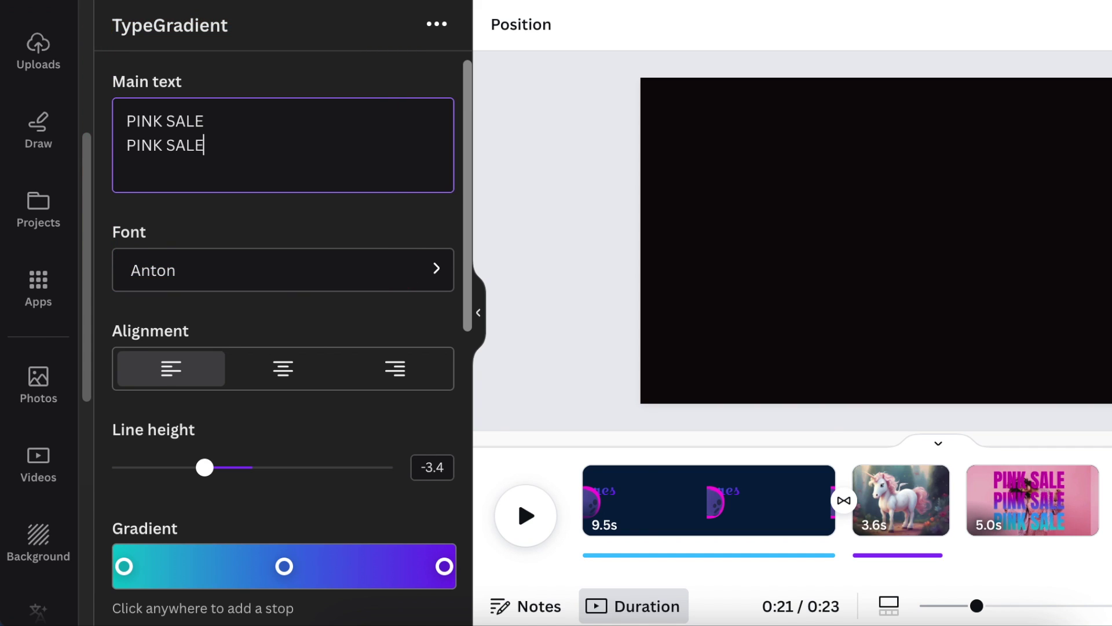
{"action": "key", "text": "Return"}
{"action": "type", "text": "PINK SALE"}
{"action": "left_click", "coordinate": [455, 294]}
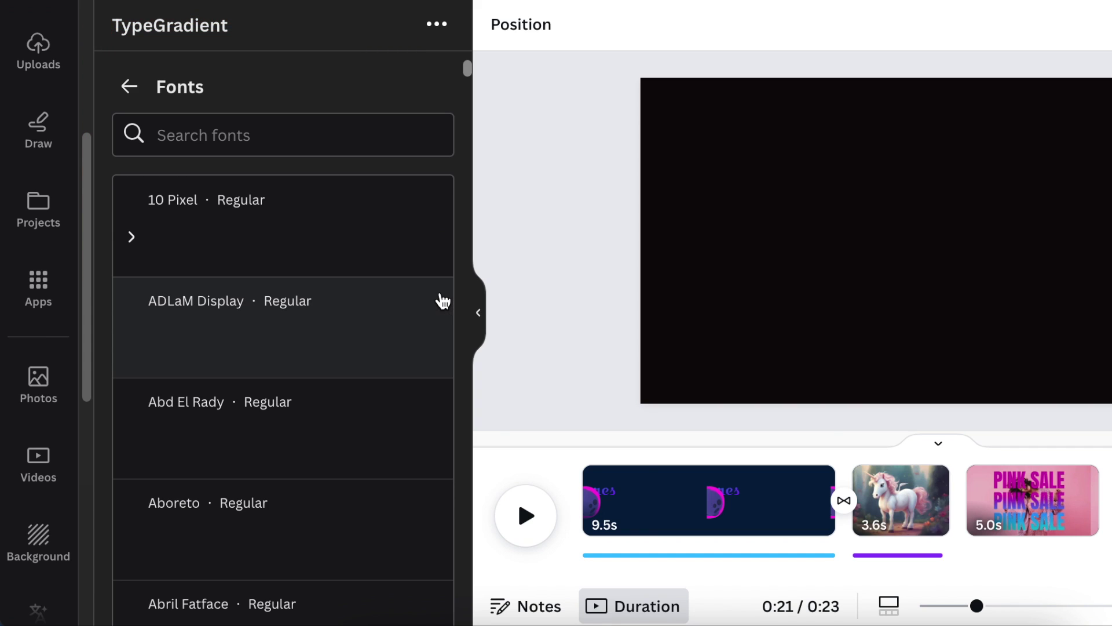
Search the fonts for 'ANTON', choose Anton, and return to the main settings
{"action": "scroll", "coordinate": [310, 591], "scroll_direction": "down", "scroll_amount": 4}
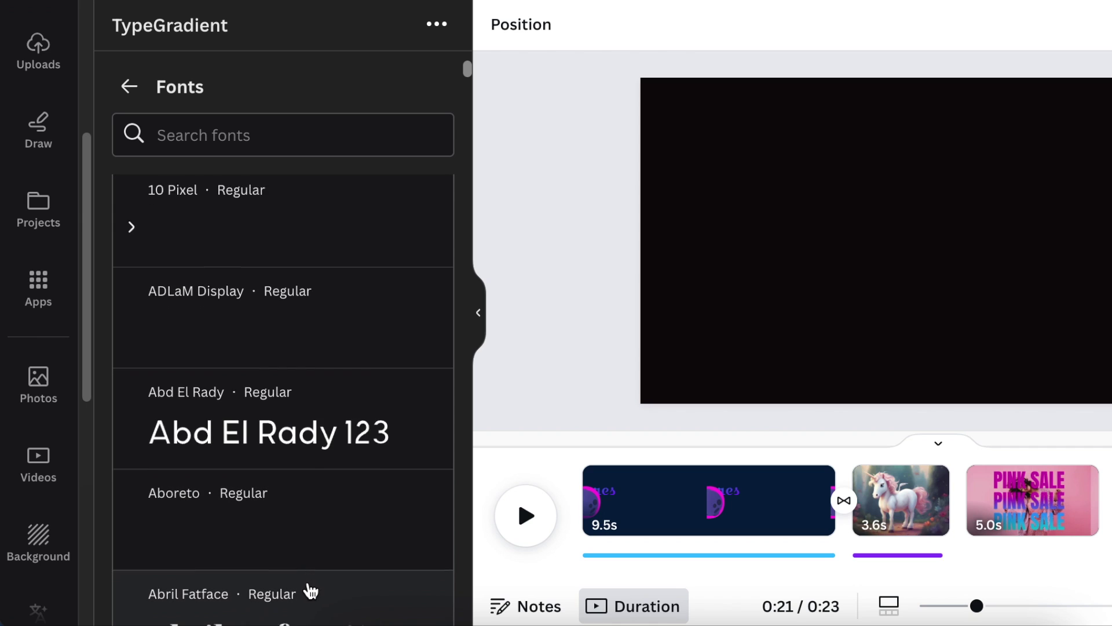
{"action": "scroll", "coordinate": [323, 439], "scroll_direction": "down", "scroll_amount": 3}
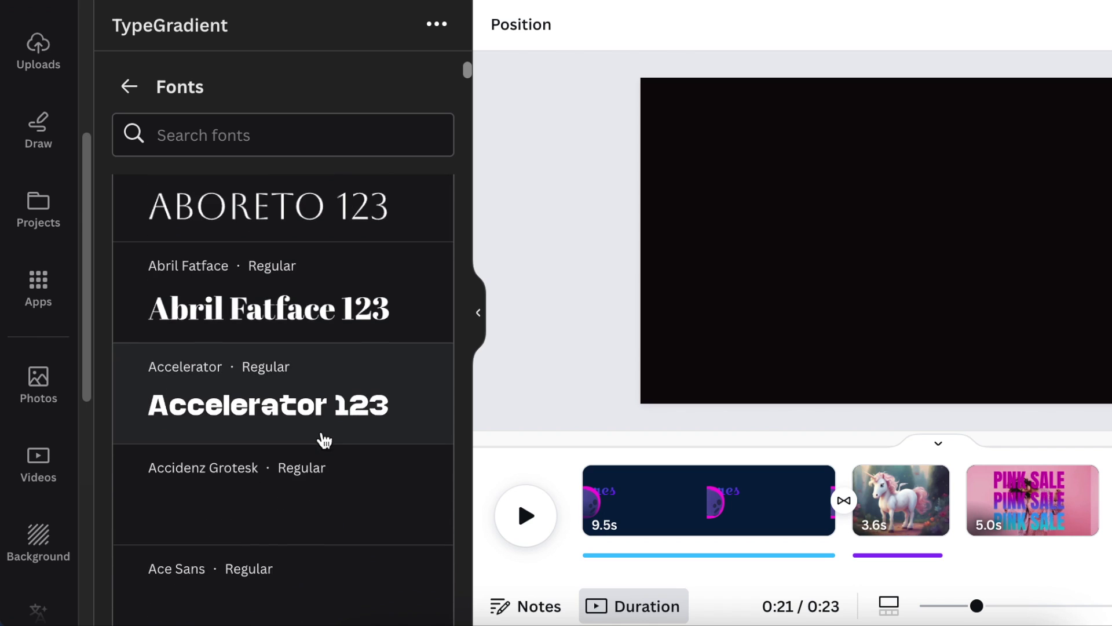
{"action": "scroll", "coordinate": [324, 484], "scroll_direction": "down", "scroll_amount": 2}
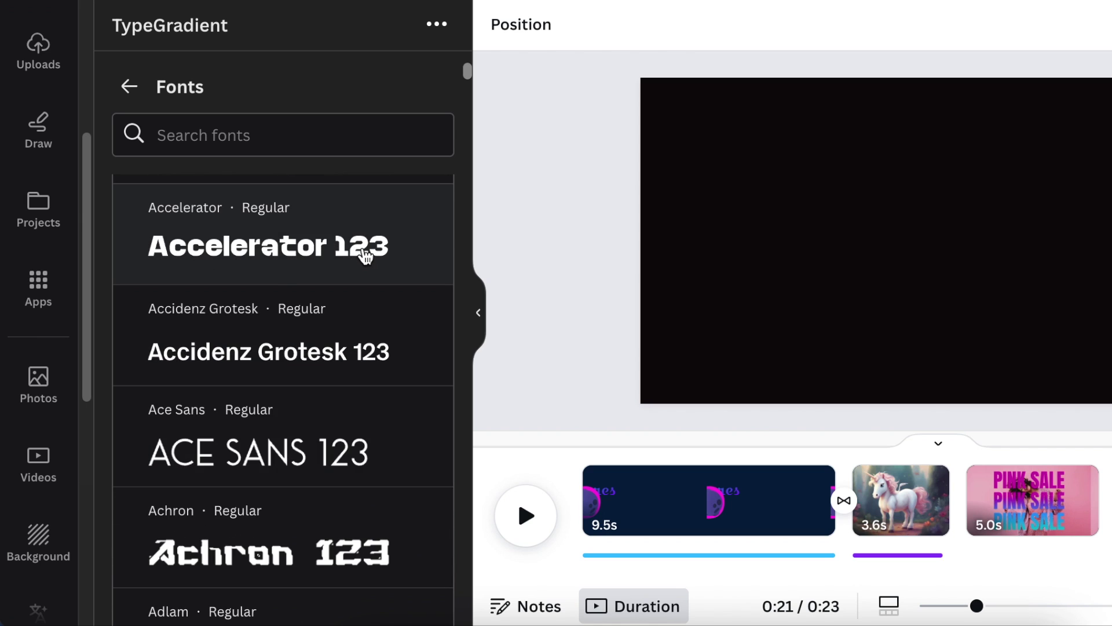
{"action": "scroll", "coordinate": [362, 258], "scroll_direction": "down", "scroll_amount": 5}
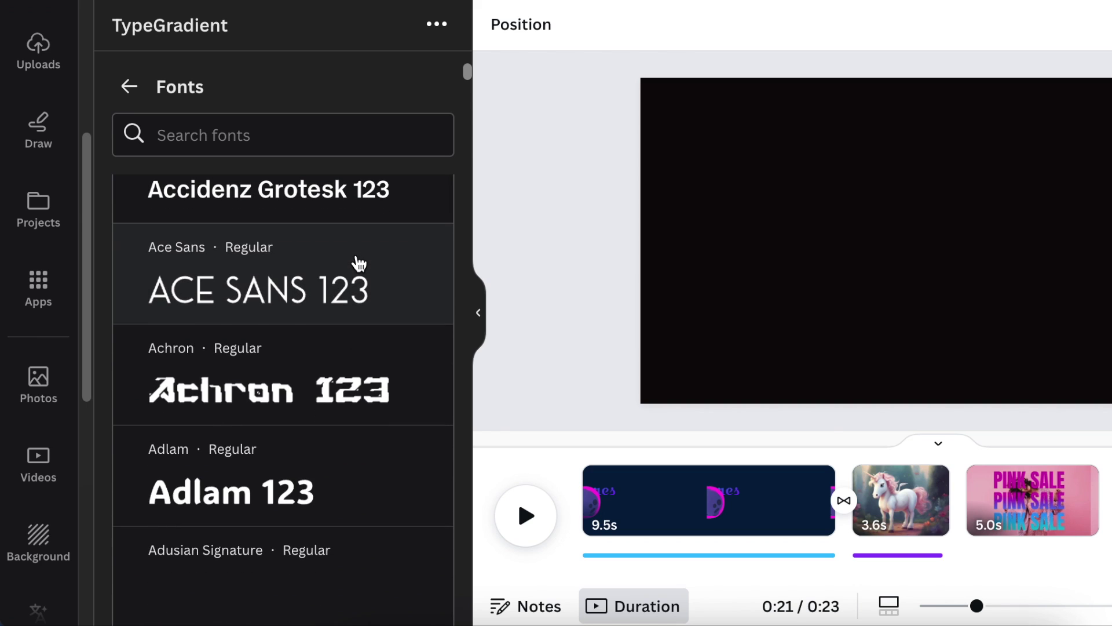
{"action": "scroll", "coordinate": [359, 263], "scroll_direction": "up", "scroll_amount": 5}
{"action": "left_click", "coordinate": [218, 142]}
{"action": "type", "text": "ANTON"}
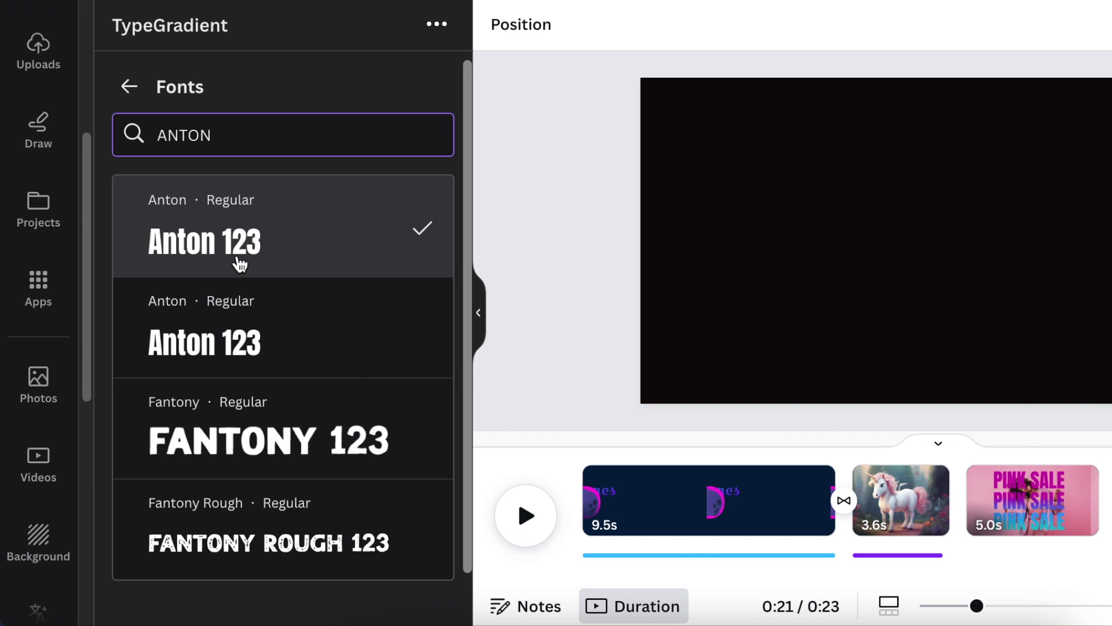
{"action": "left_click", "coordinate": [245, 262]}
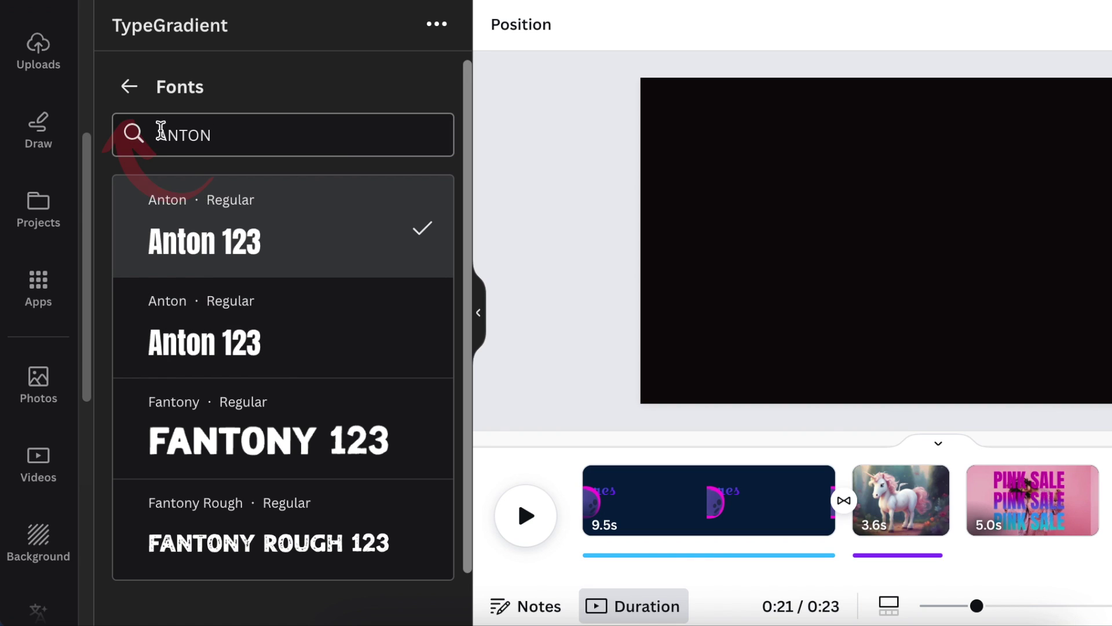
{"action": "left_click", "coordinate": [131, 91]}
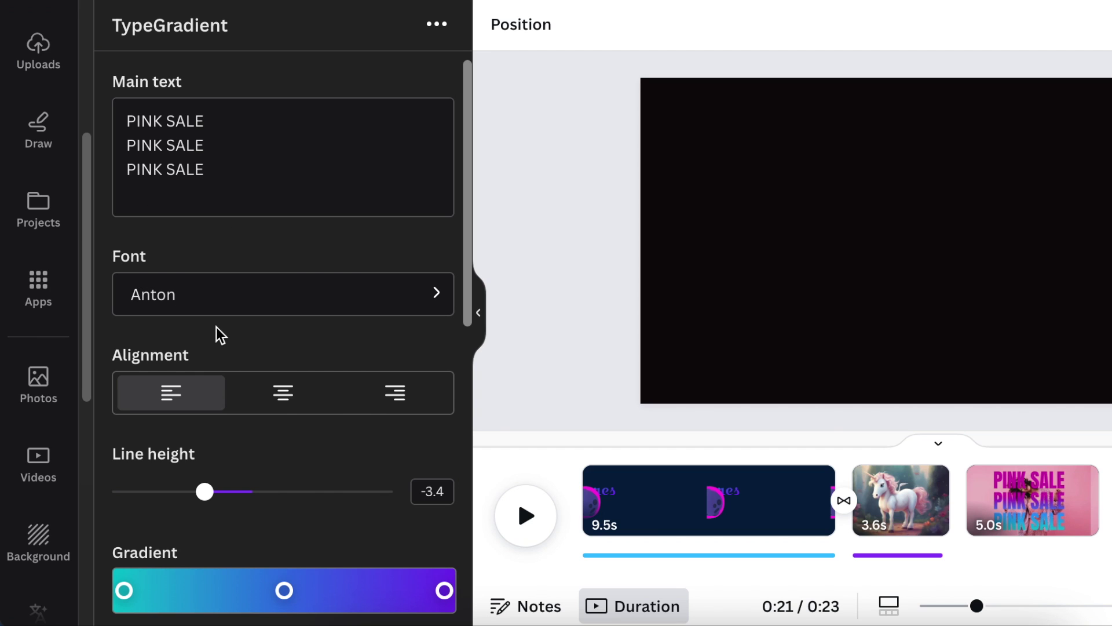
Try centre alignment, then set the PINK SALE lines to right alignment
{"action": "scroll", "coordinate": [220, 335], "scroll_direction": "down", "scroll_amount": 5}
{"action": "scroll", "coordinate": [213, 324], "scroll_direction": "down", "scroll_amount": 1}
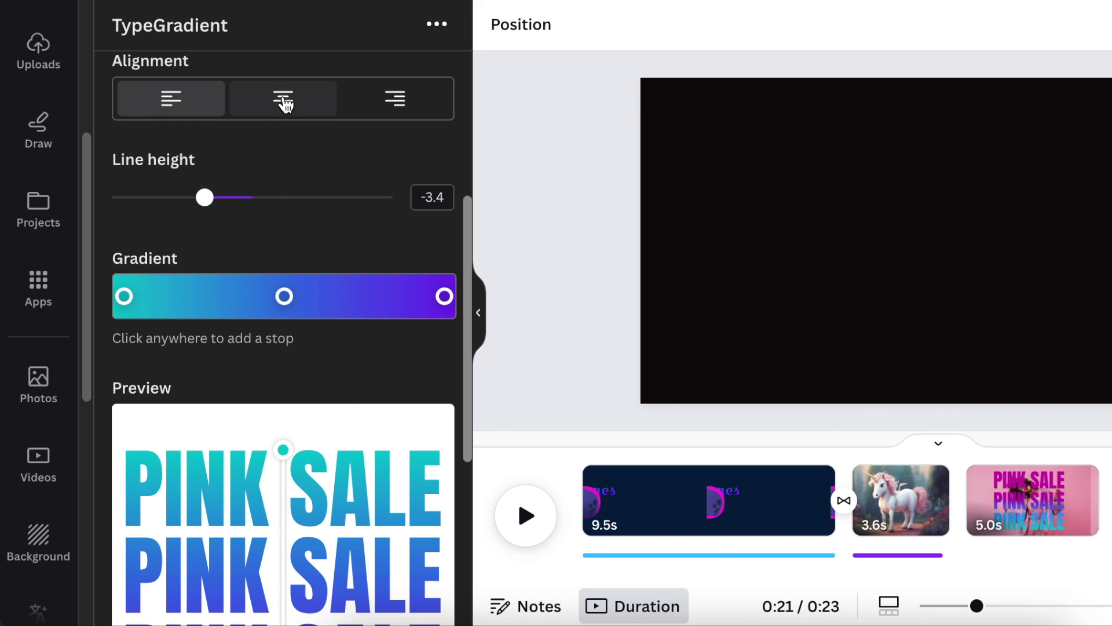
{"action": "left_click", "coordinate": [284, 103]}
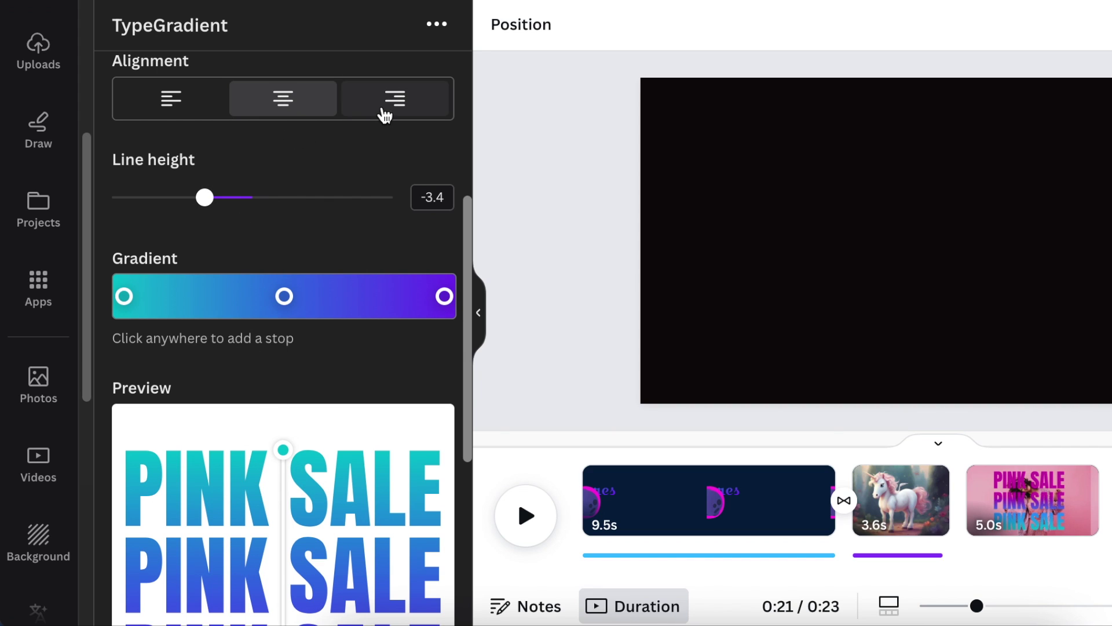
{"action": "left_click", "coordinate": [394, 110]}
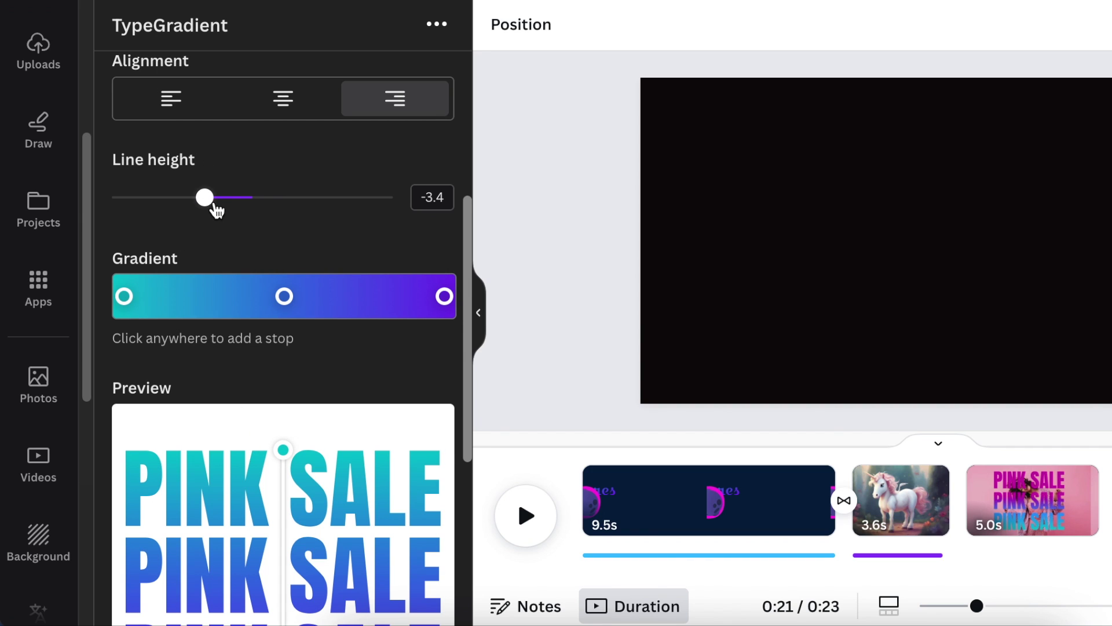
{"action": "scroll", "coordinate": [216, 206], "scroll_direction": "down", "scroll_amount": 1}
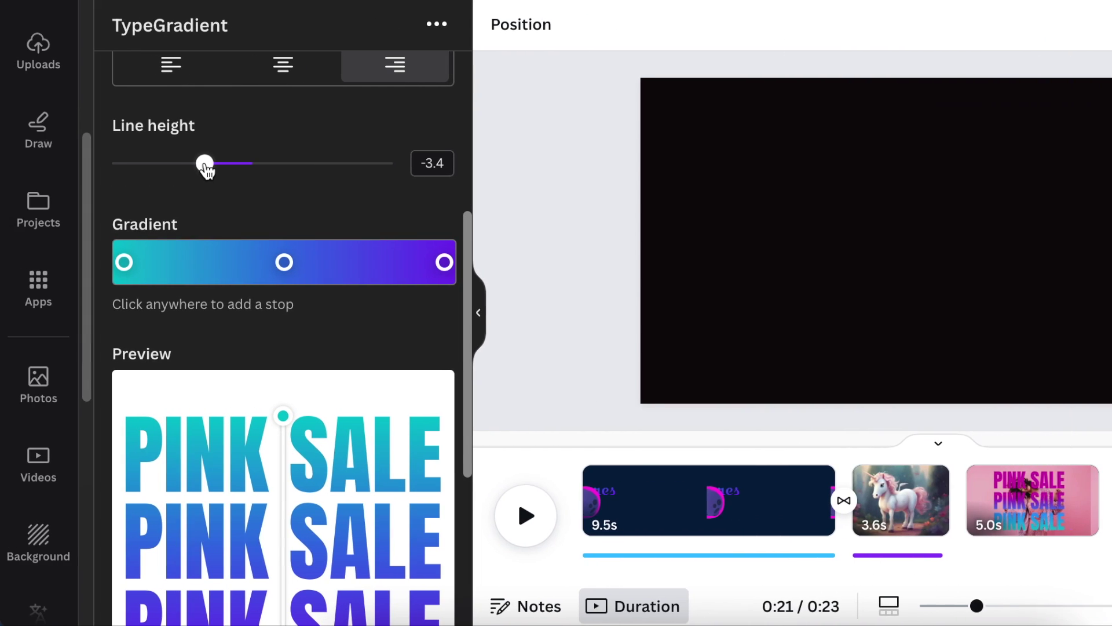
Set the Line height slider to -2 and check the spread-out lines in the preview
{"action": "mouse_move", "coordinate": [205, 168]}
{"action": "left_mouse_down"}
{"action": "mouse_move", "coordinate": [274, 169]}
{"action": "mouse_move", "coordinate": [173, 169]}
{"action": "mouse_move", "coordinate": [283, 171]}
{"action": "mouse_move", "coordinate": [225, 168]}
{"action": "left_mouse_up"}
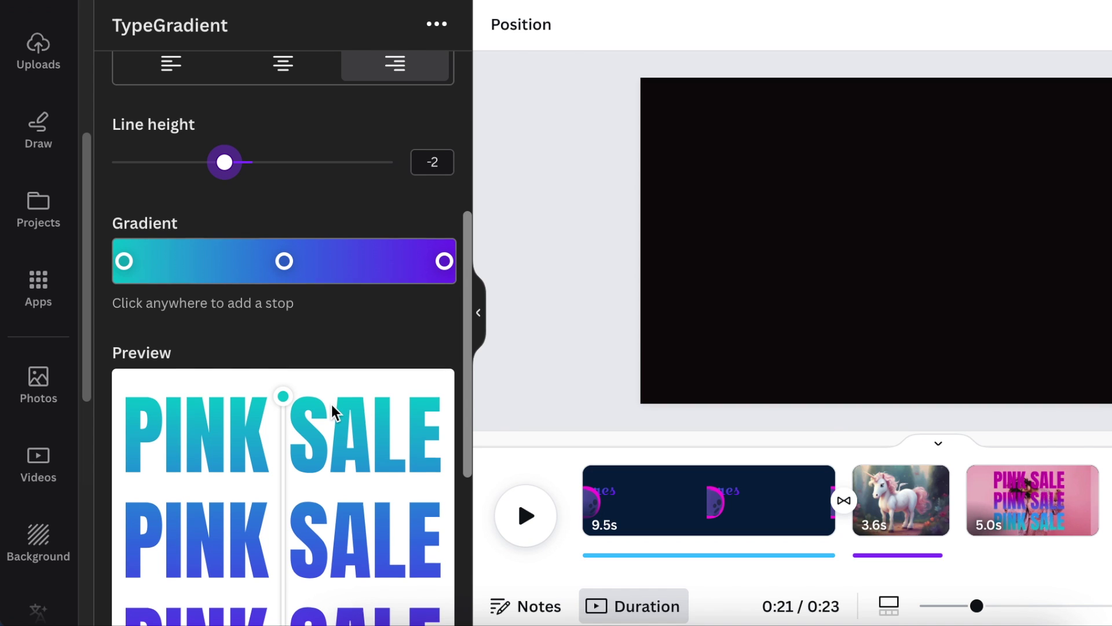
{"action": "scroll", "coordinate": [333, 413], "scroll_direction": "down", "scroll_amount": 2}
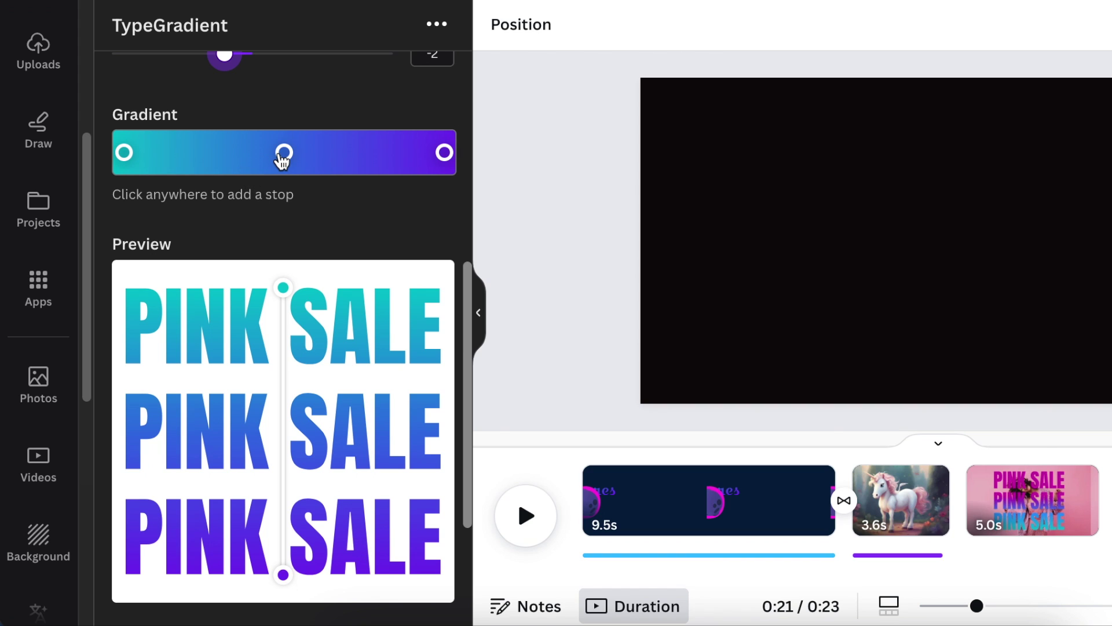
Delete the blue middle gradient stop and add a violet #4500d7 stop left of centre
{"action": "left_click", "coordinate": [284, 154]}
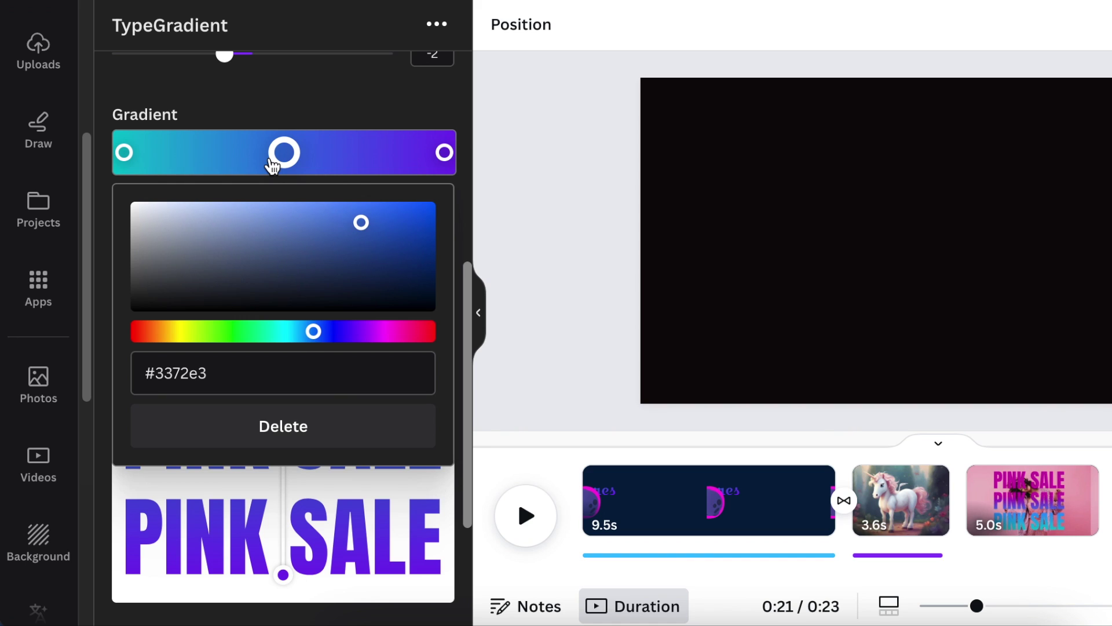
{"action": "left_click", "coordinate": [292, 438]}
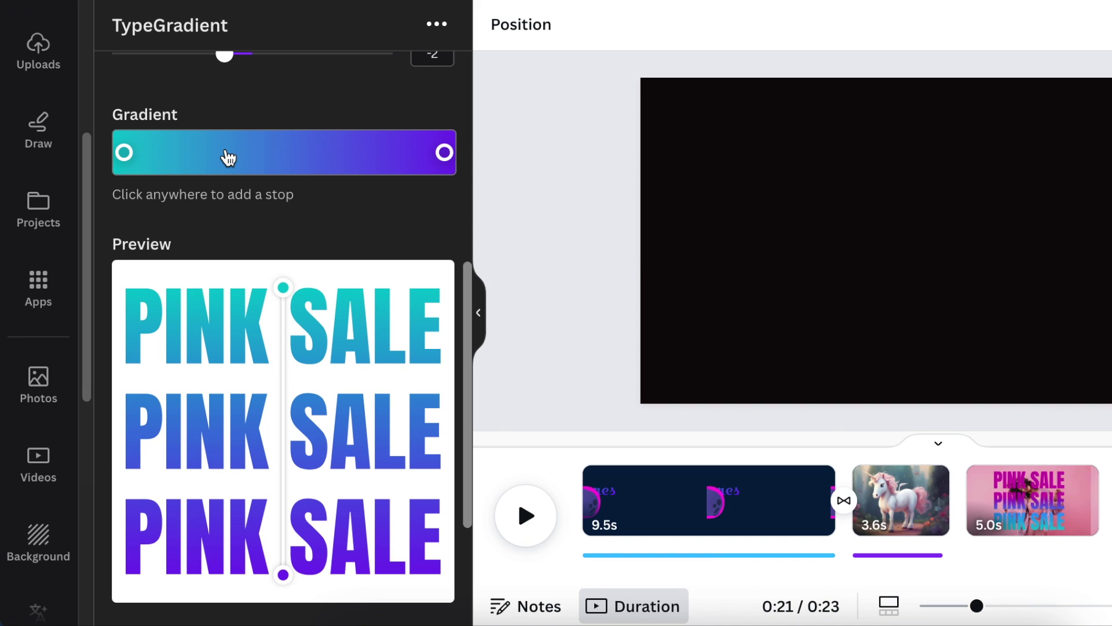
{"action": "left_click", "coordinate": [226, 154]}
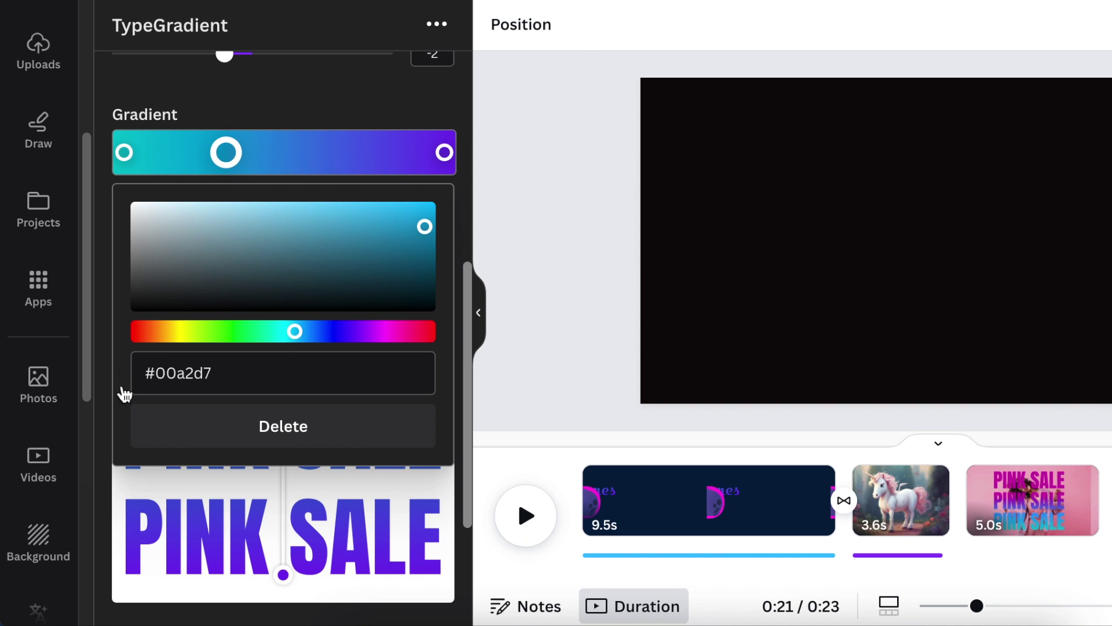
{"action": "left_click_drag", "start_coordinate": [292, 333], "coordinate": [345, 331]}
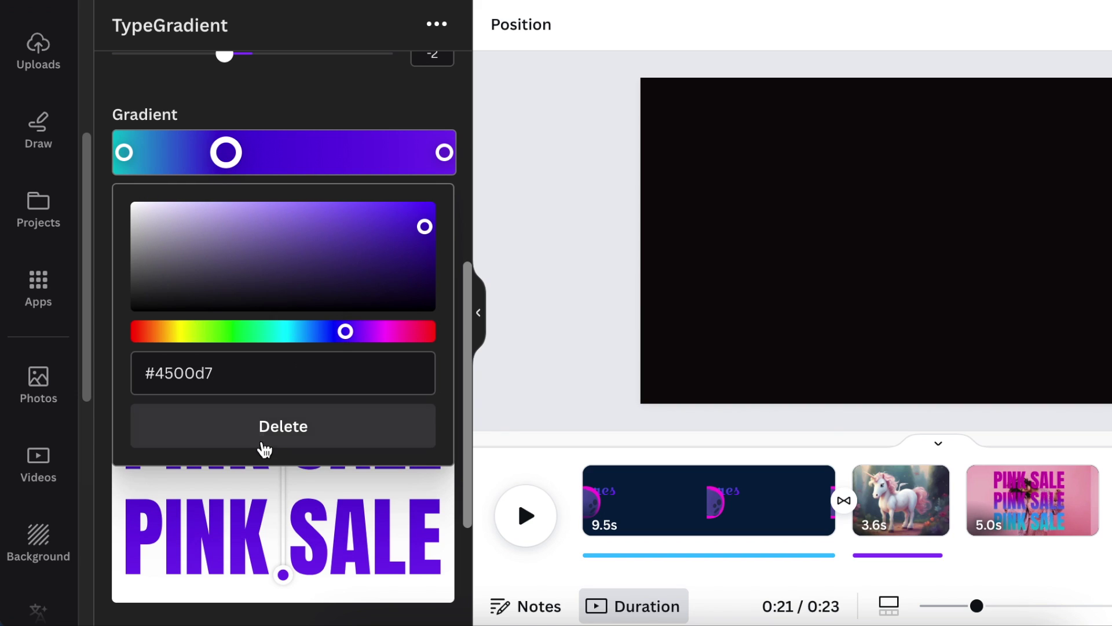
{"action": "left_click", "coordinate": [442, 573]}
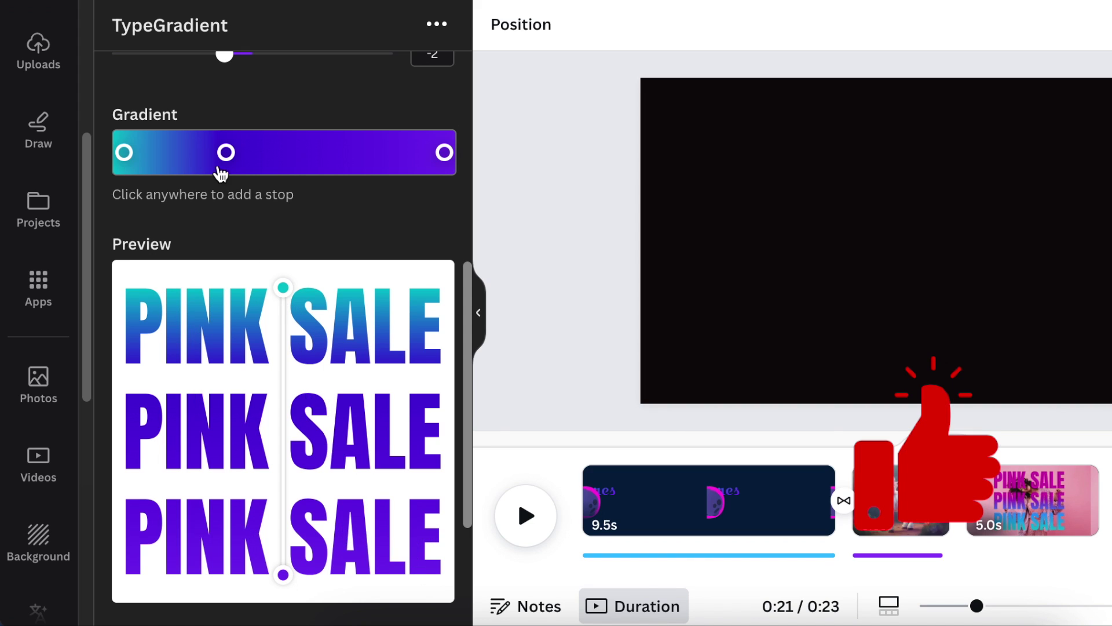
Move the middle stop right, colour it red #ff0000, and add an amber #bf7a00 stop
{"action": "left_click_drag", "start_coordinate": [228, 157], "coordinate": [345, 154]}
{"action": "left_click_drag", "start_coordinate": [420, 234], "coordinate": [436, 202]}
{"action": "key", "text": "Escape"}
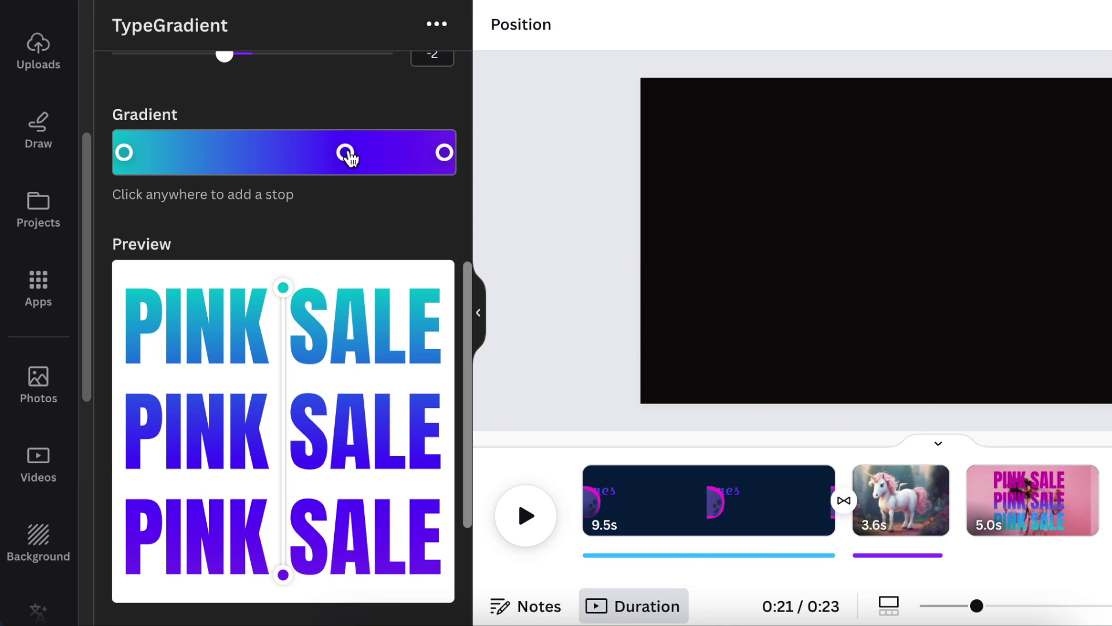
{"action": "left_click", "coordinate": [345, 153]}
{"action": "left_click_drag", "start_coordinate": [341, 335], "coordinate": [425, 330]}
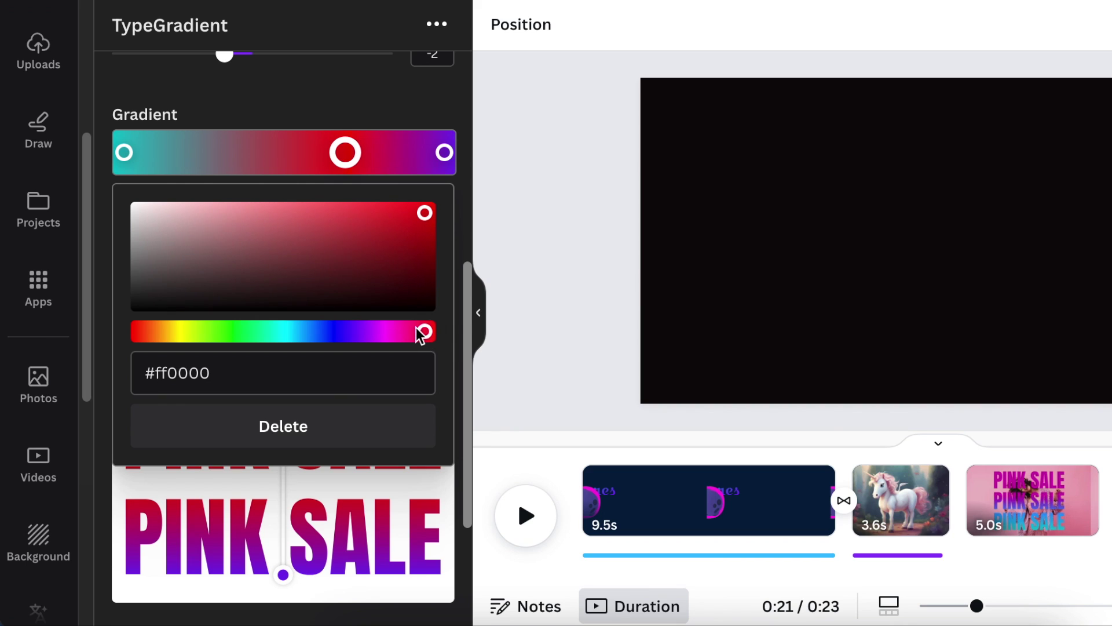
{"action": "left_click", "coordinate": [302, 152]}
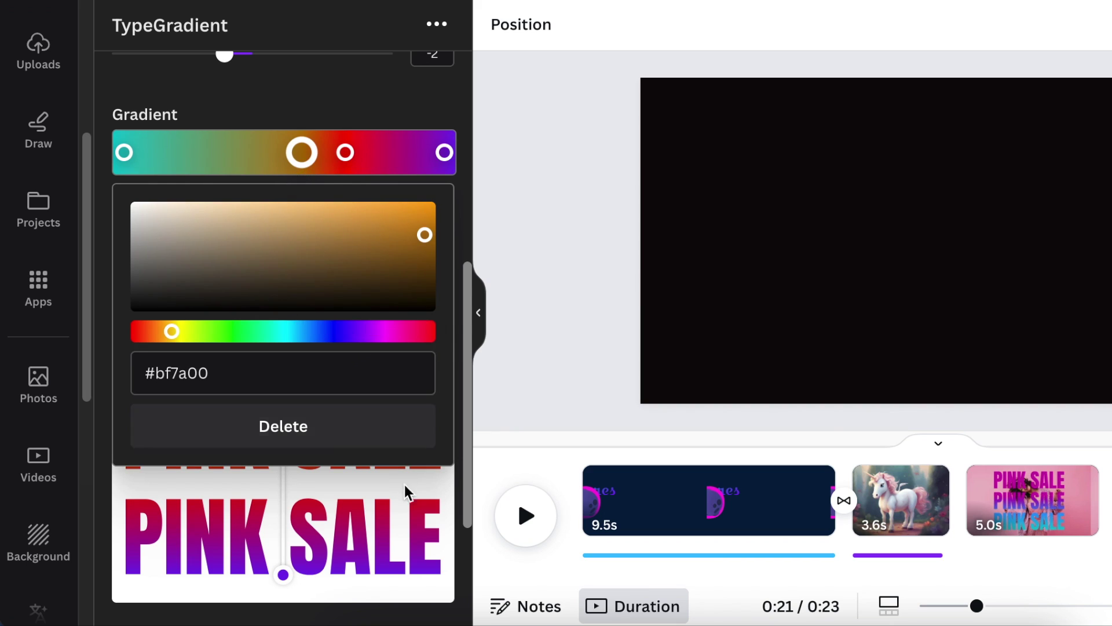
{"action": "left_click", "coordinate": [429, 594]}
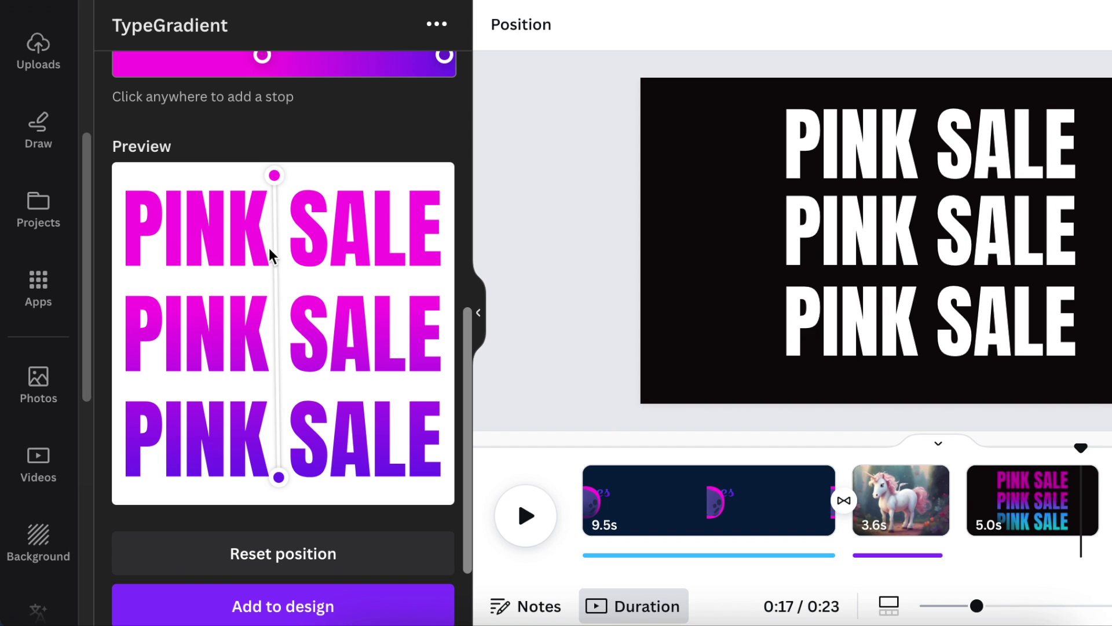
Test tilted and left-to-right directions, reset, then end the gradient at the middle line
{"action": "mouse_move", "coordinate": [277, 184]}
{"action": "left_mouse_down"}
{"action": "mouse_move", "coordinate": [167, 208]}
{"action": "mouse_move", "coordinate": [214, 402]}
{"action": "mouse_move", "coordinate": [348, 450]}
{"action": "mouse_move", "coordinate": [352, 470]}
{"action": "mouse_move", "coordinate": [241, 479]}
{"action": "mouse_move", "coordinate": [199, 460]}
{"action": "mouse_move", "coordinate": [189, 423]}
{"action": "mouse_move", "coordinate": [203, 398]}
{"action": "mouse_move", "coordinate": [286, 461]}
{"action": "mouse_move", "coordinate": [335, 472]}
{"action": "mouse_move", "coordinate": [333, 258]}
{"action": "mouse_move", "coordinate": [214, 186]}
{"action": "mouse_move", "coordinate": [281, 182]}
{"action": "left_mouse_up"}
{"action": "left_click_drag", "start_coordinate": [278, 477], "coordinate": [281, 364]}
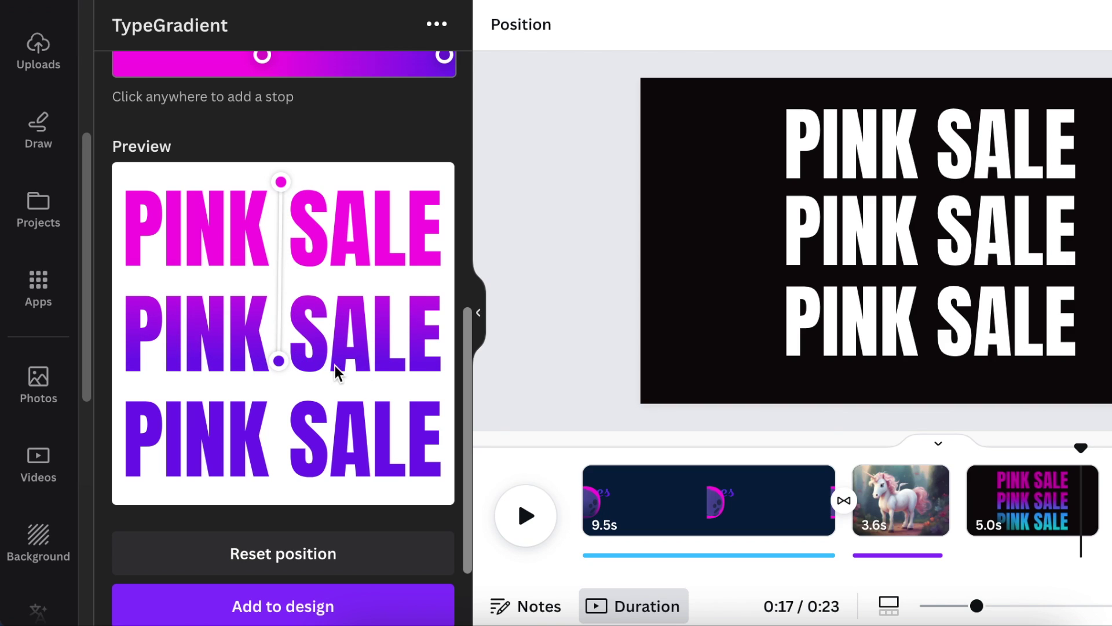
{"action": "scroll", "coordinate": [327, 348], "scroll_direction": "up", "scroll_amount": 2}
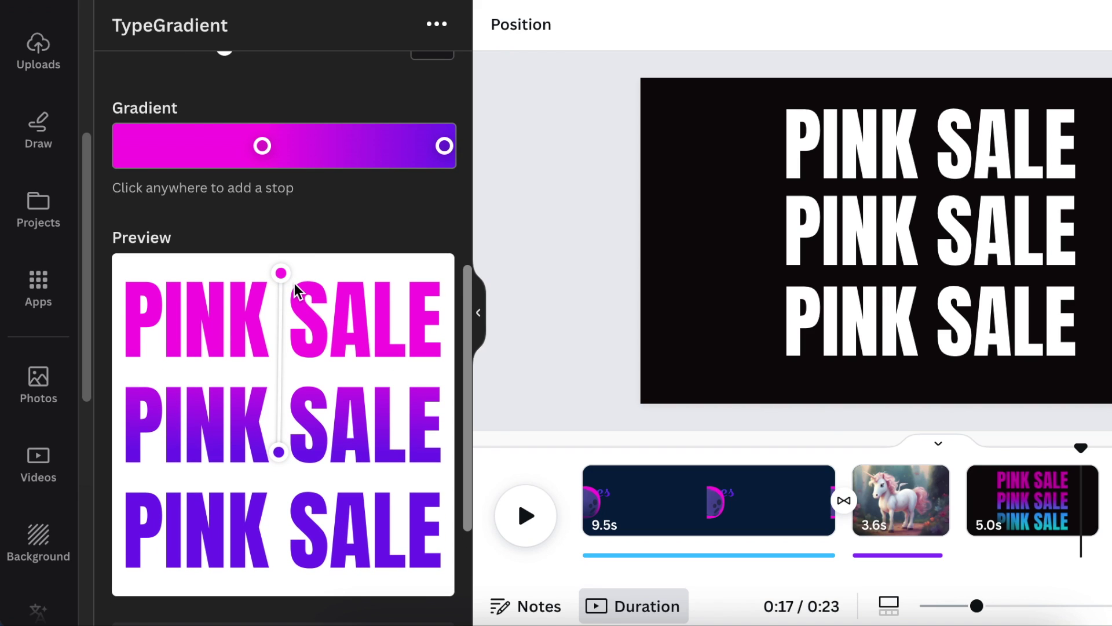
{"action": "scroll", "coordinate": [313, 336], "scroll_direction": "down", "scroll_amount": 4}
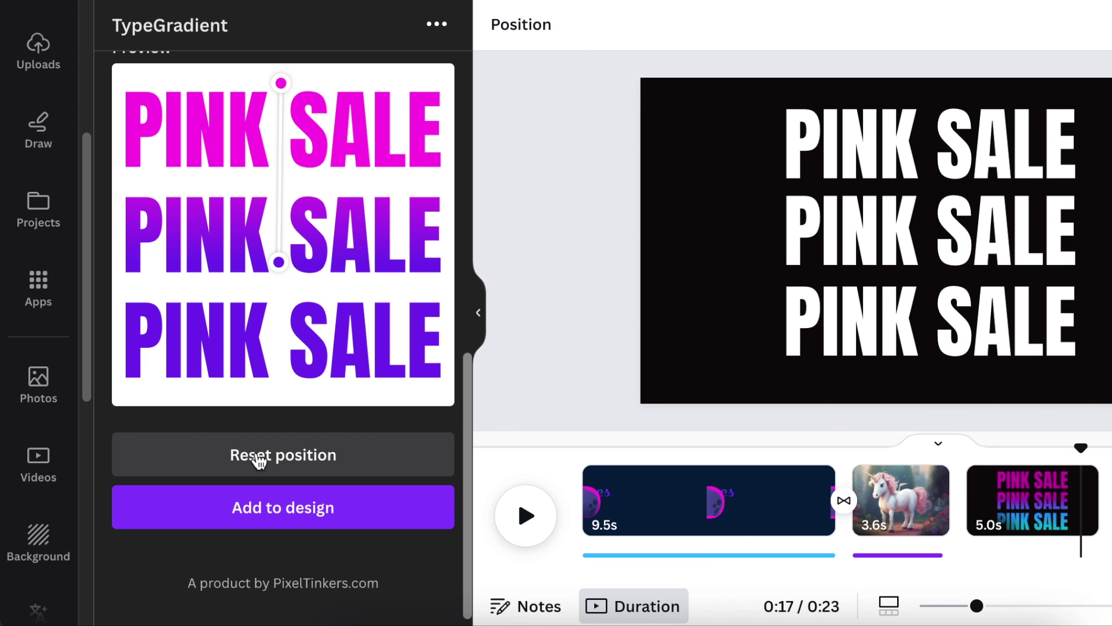
{"action": "left_click", "coordinate": [303, 459]}
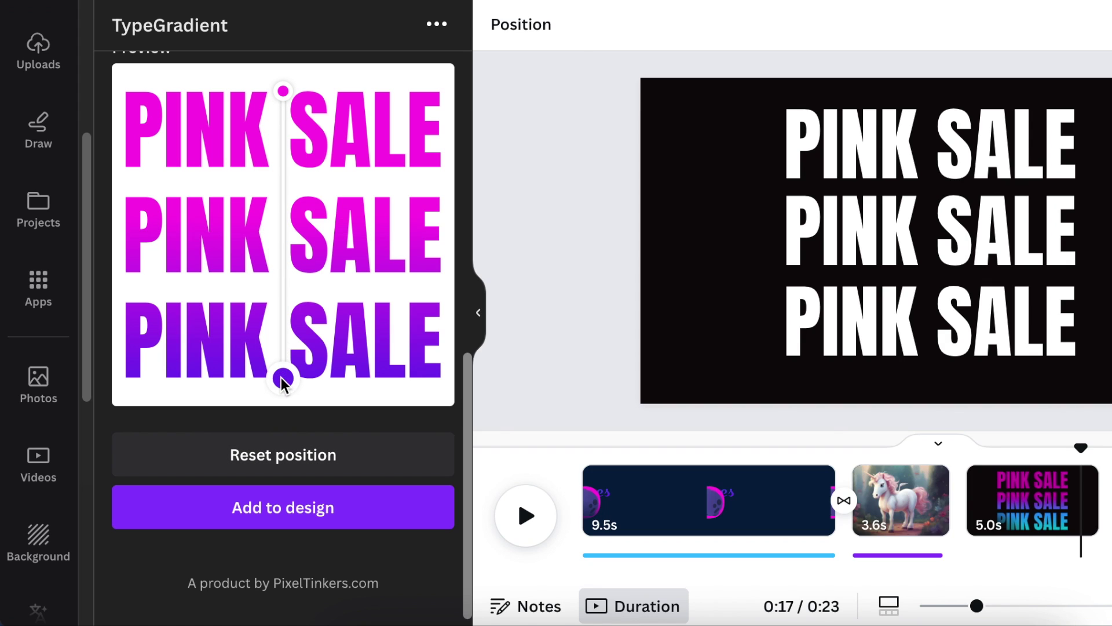
{"action": "left_click_drag", "start_coordinate": [283, 377], "coordinate": [281, 252]}
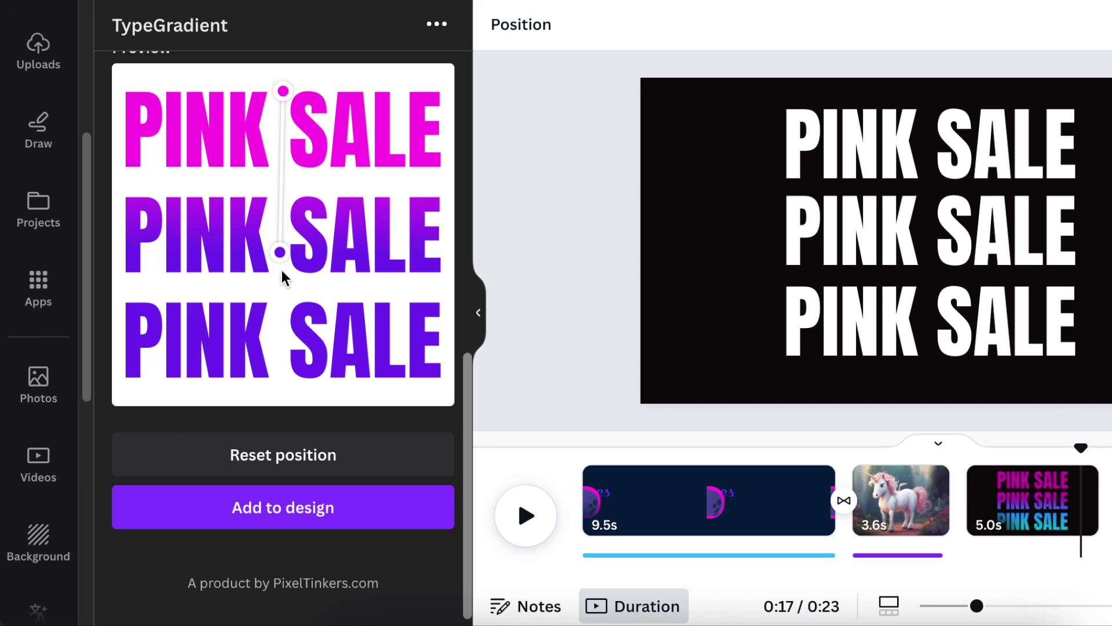
Delete the white PINK SALE text from the black slide
{"action": "left_click", "coordinate": [290, 499]}
{"action": "left_click", "coordinate": [838, 252]}
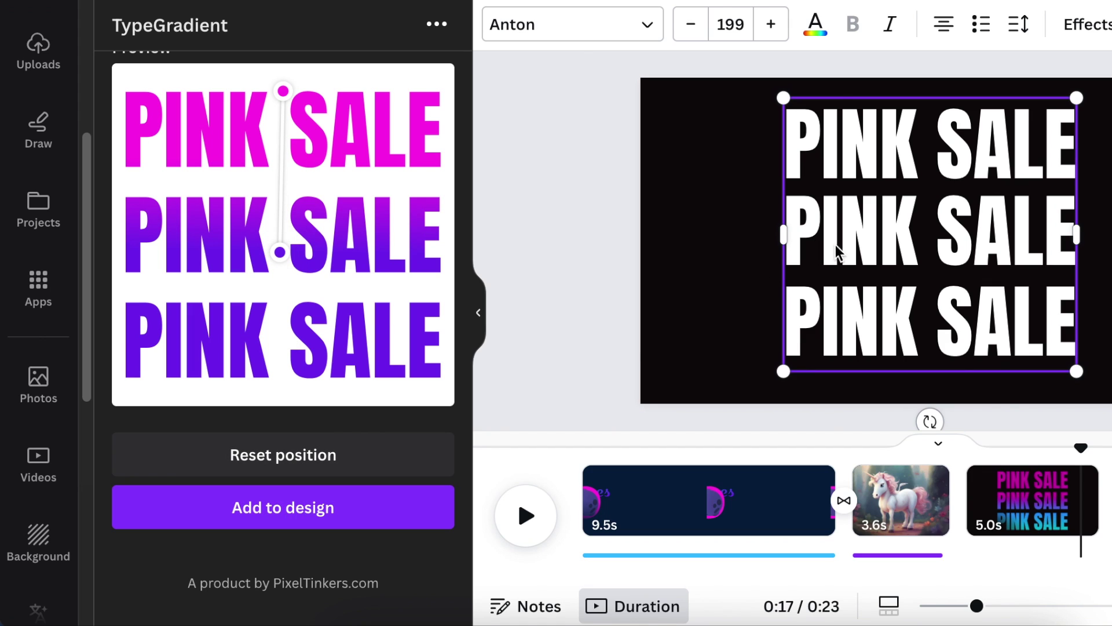
{"action": "key", "text": "Delete"}
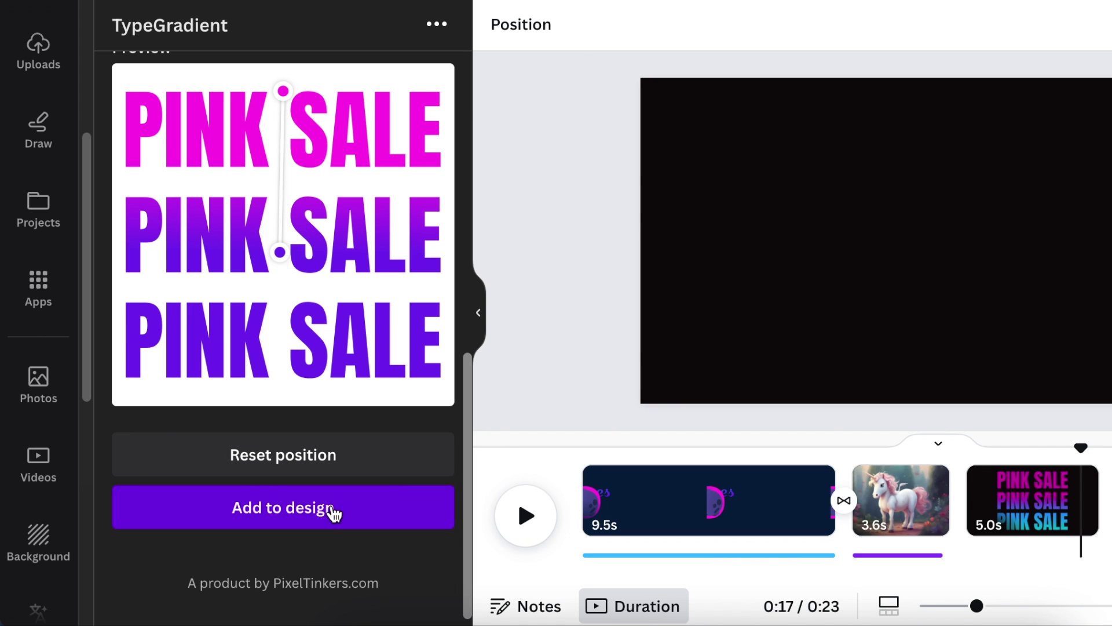
Add the gradient PINK SALE image, enlarge it, and centre it on the slide
{"action": "left_click", "coordinate": [333, 508]}
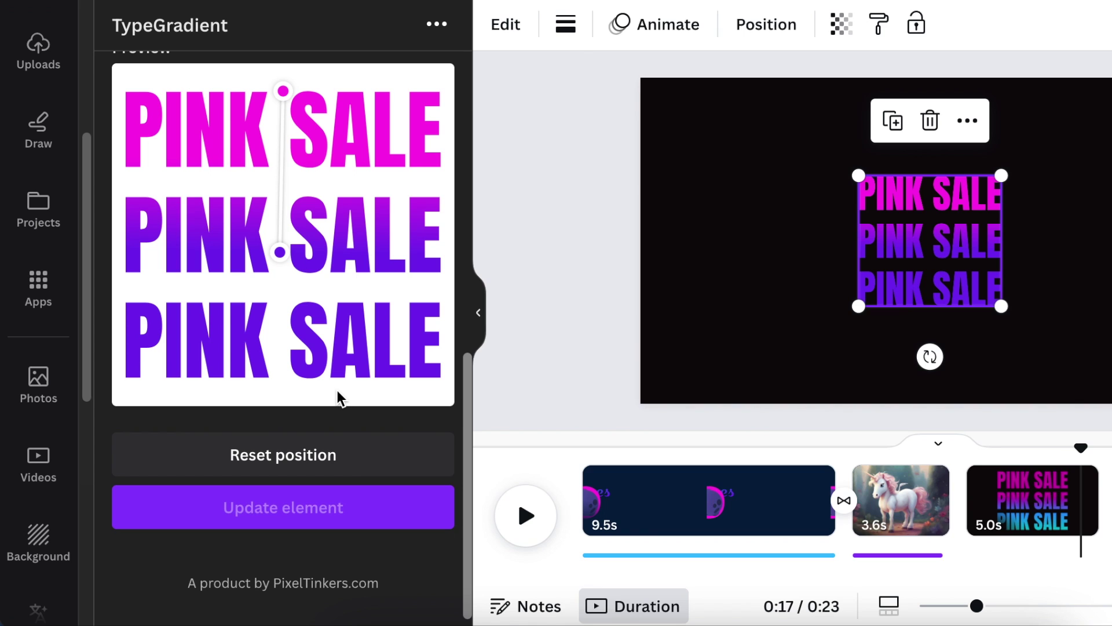
{"action": "left_click_drag", "start_coordinate": [859, 307], "coordinate": [685, 382]}
{"action": "left_click_drag", "start_coordinate": [869, 334], "coordinate": [925, 276]}
{"action": "left_click", "coordinate": [702, 297]}
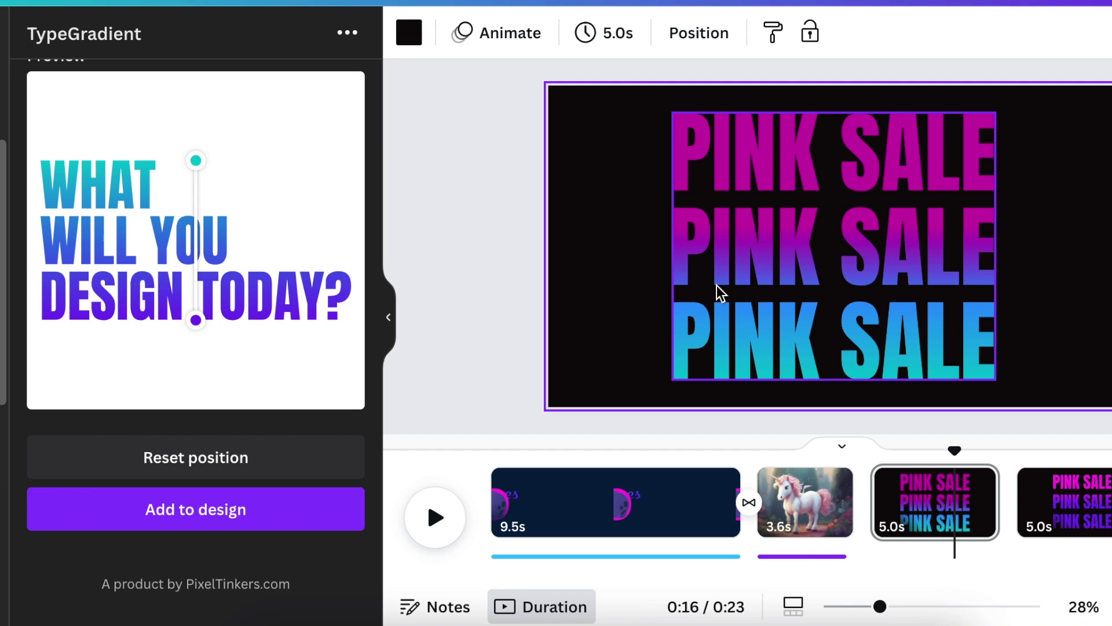
Reopen the PINK SALE gradient image in TypeGradient and scroll down to its Preview
{"action": "left_click", "coordinate": [697, 295]}
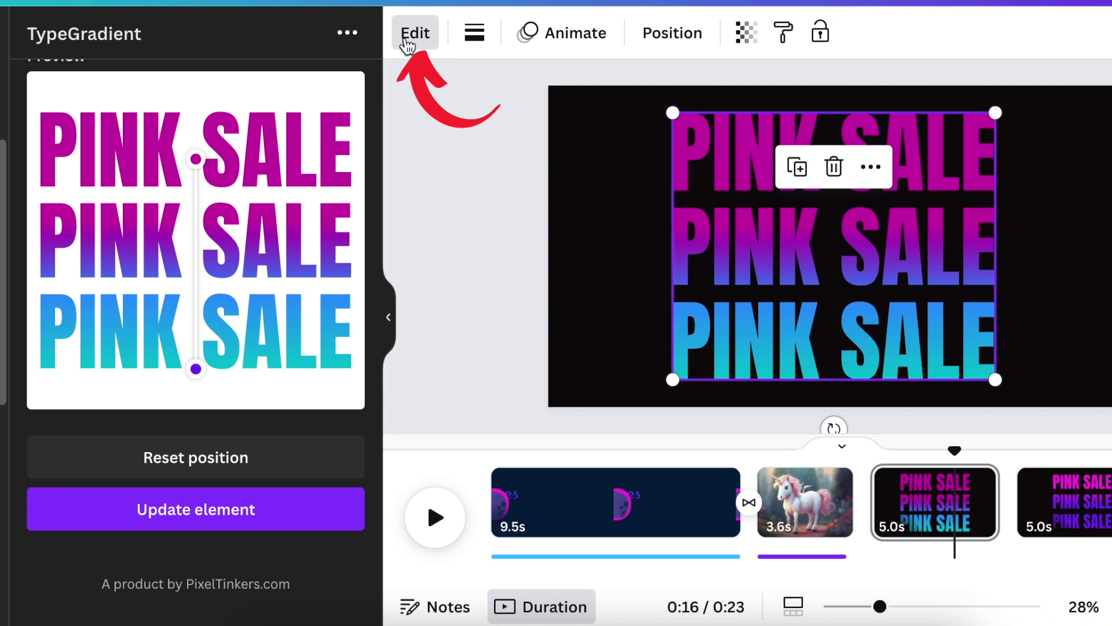
{"action": "left_click", "coordinate": [406, 41]}
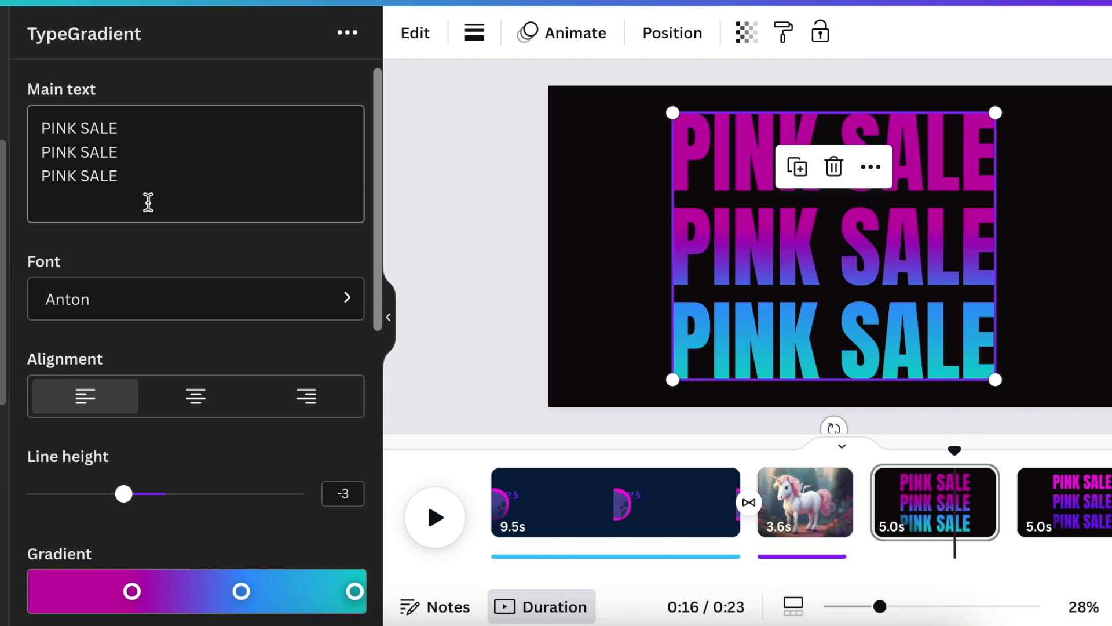
{"action": "scroll", "coordinate": [167, 338], "scroll_direction": "down", "scroll_amount": 4}
{"action": "scroll", "coordinate": [174, 339], "scroll_direction": "down", "scroll_amount": 6}
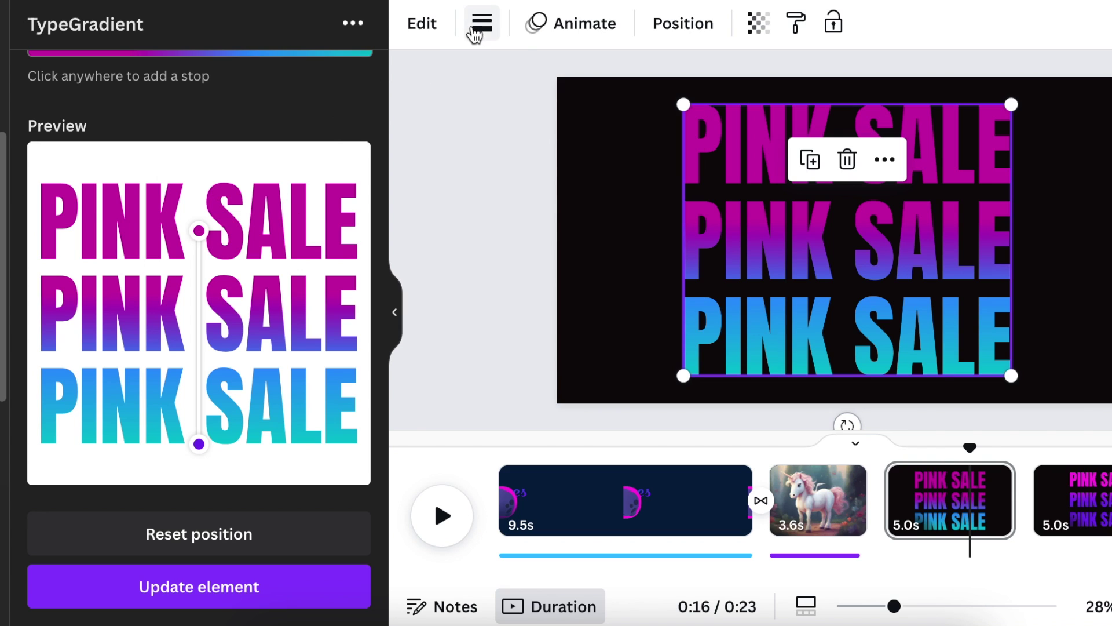
Give the gradient image a short-dash border at weight 4 with 0 corner rounding
{"action": "left_click", "coordinate": [479, 30]}
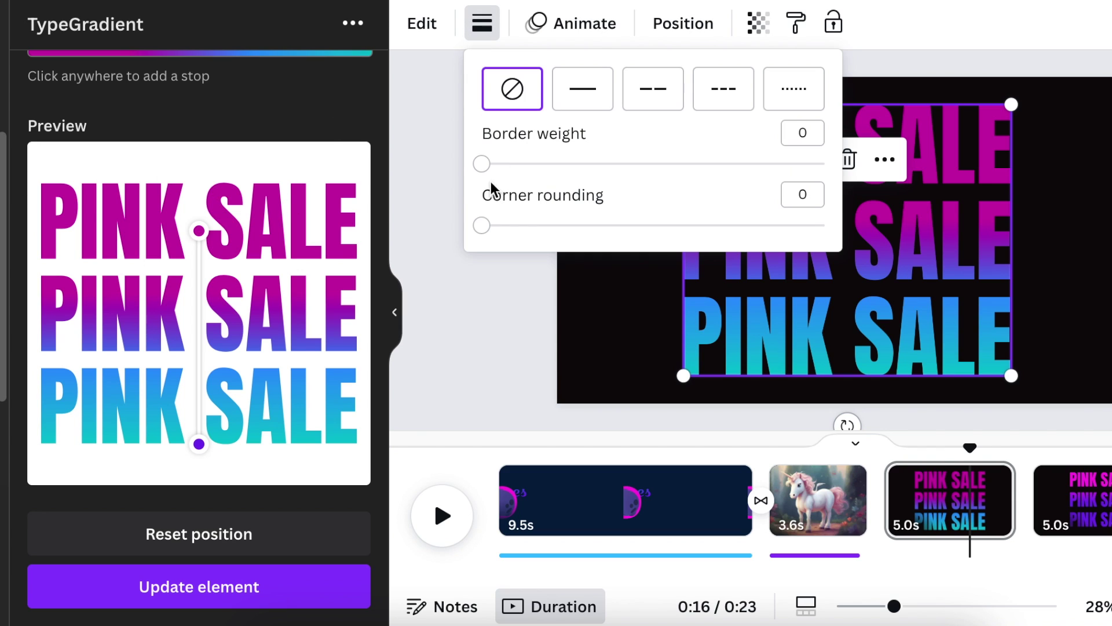
{"action": "mouse_move", "coordinate": [482, 164]}
{"action": "left_mouse_down"}
{"action": "mouse_move", "coordinate": [802, 182]}
{"action": "mouse_move", "coordinate": [481, 165]}
{"action": "left_mouse_up"}
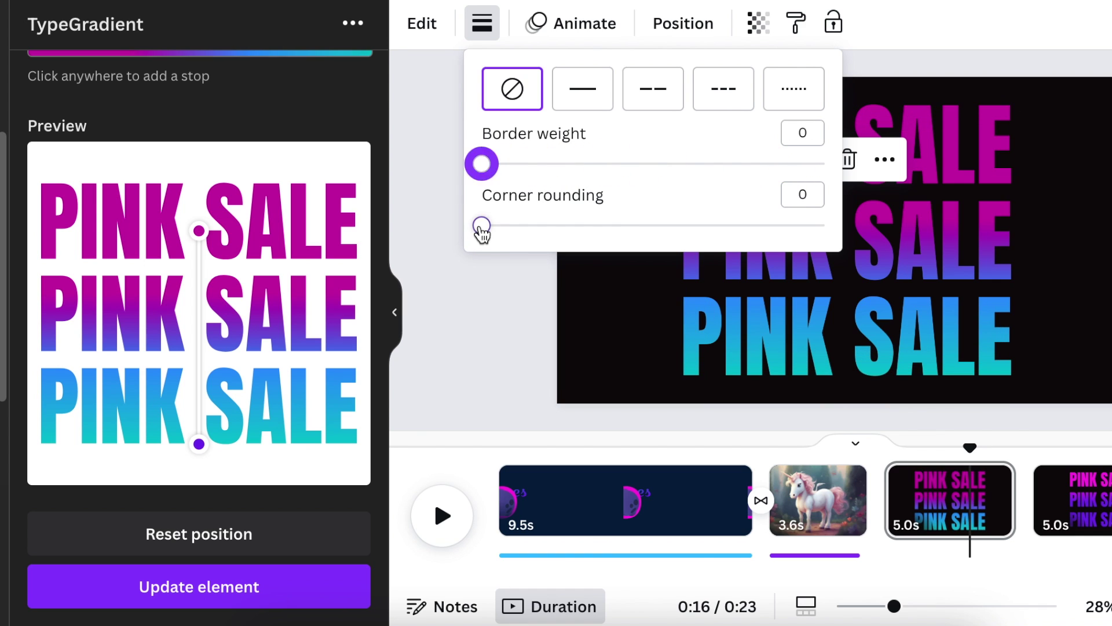
{"action": "left_click_drag", "start_coordinate": [481, 227], "coordinate": [728, 233]}
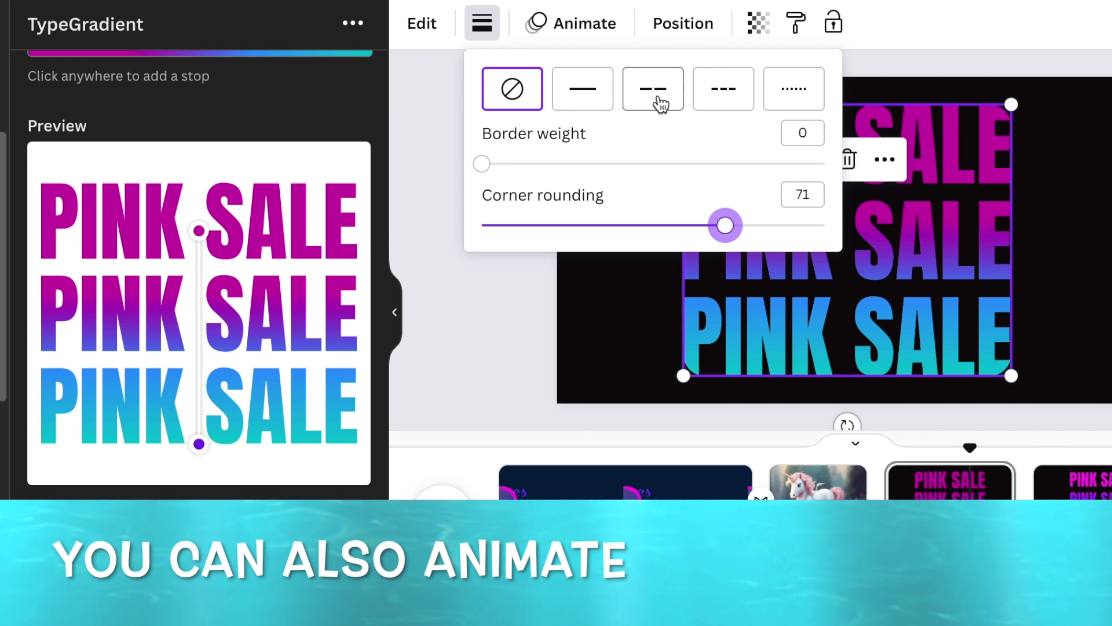
{"action": "left_click", "coordinate": [661, 105]}
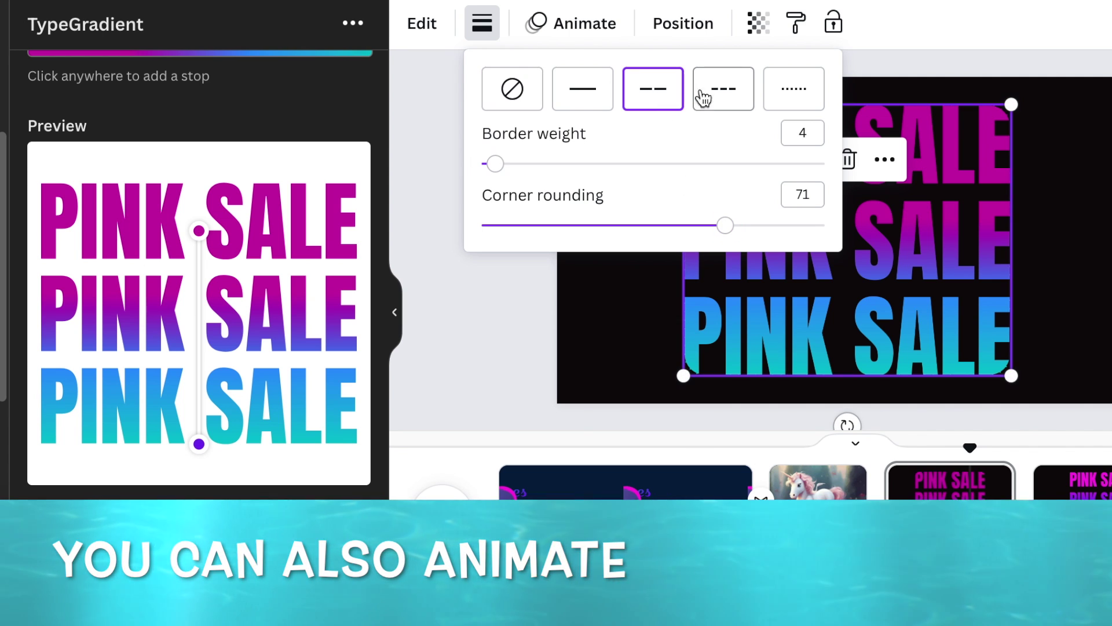
{"action": "left_click", "coordinate": [706, 99]}
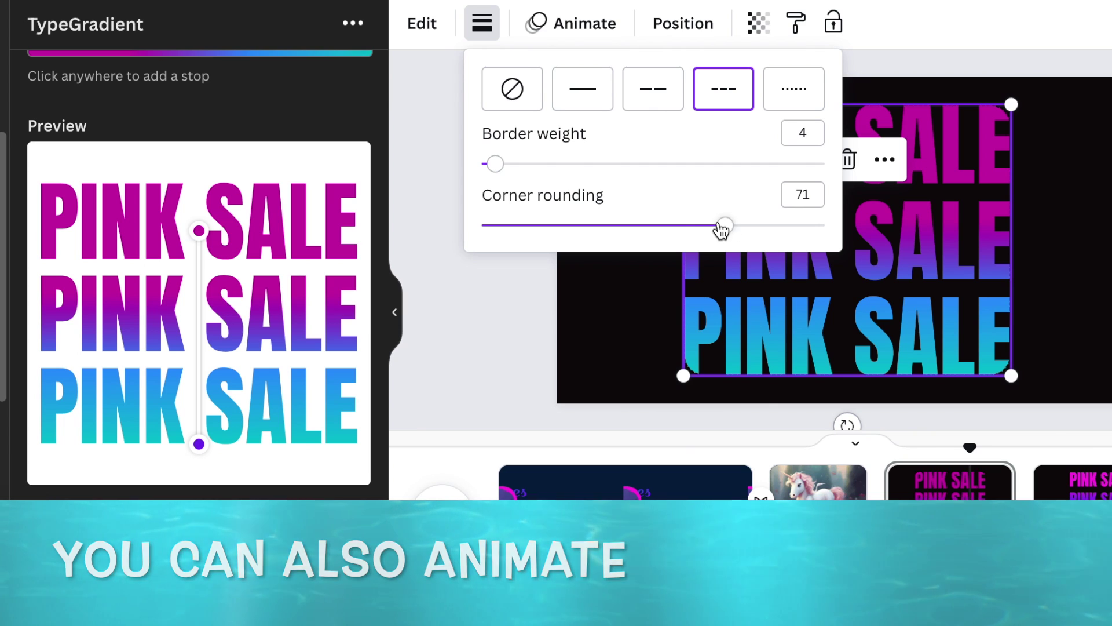
{"action": "left_click_drag", "start_coordinate": [721, 227], "coordinate": [479, 227]}
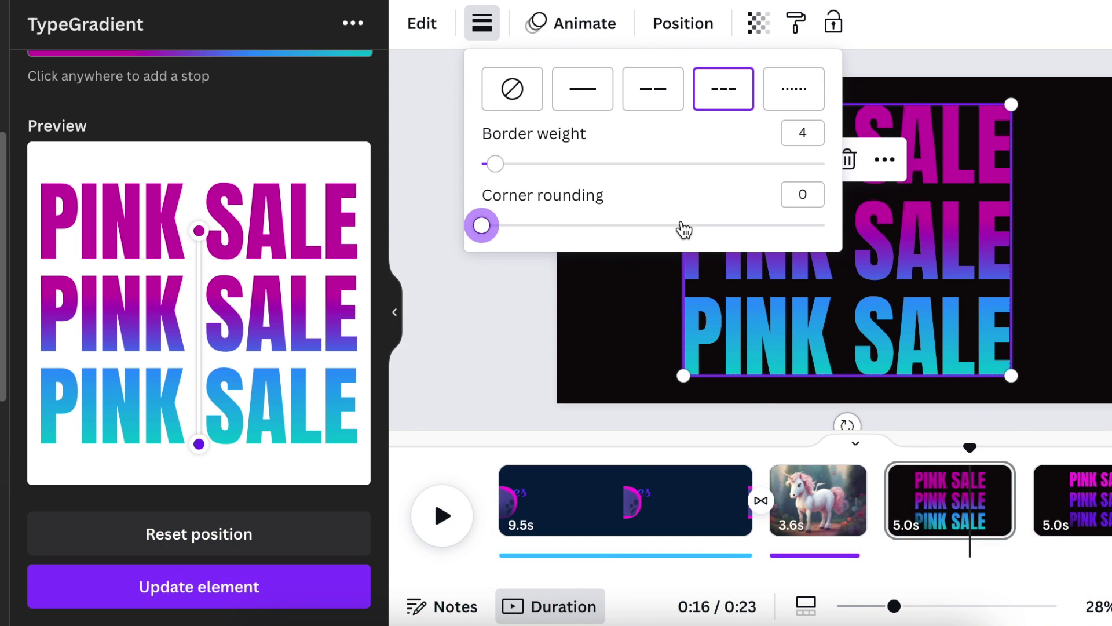
{"action": "left_click", "coordinate": [432, 30]}
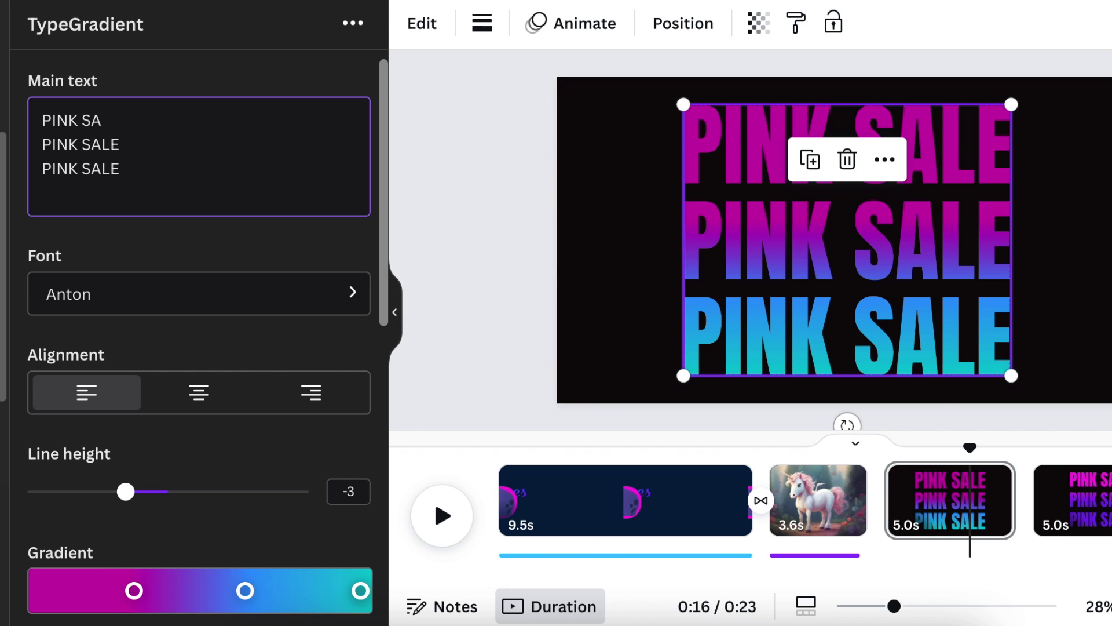
Trim each main-text line to 'PINK SA' and update the slide image with the change
{"action": "left_click", "coordinate": [144, 136]}
{"action": "scroll", "coordinate": [199, 348], "scroll_direction": "down", "scroll_amount": 9}
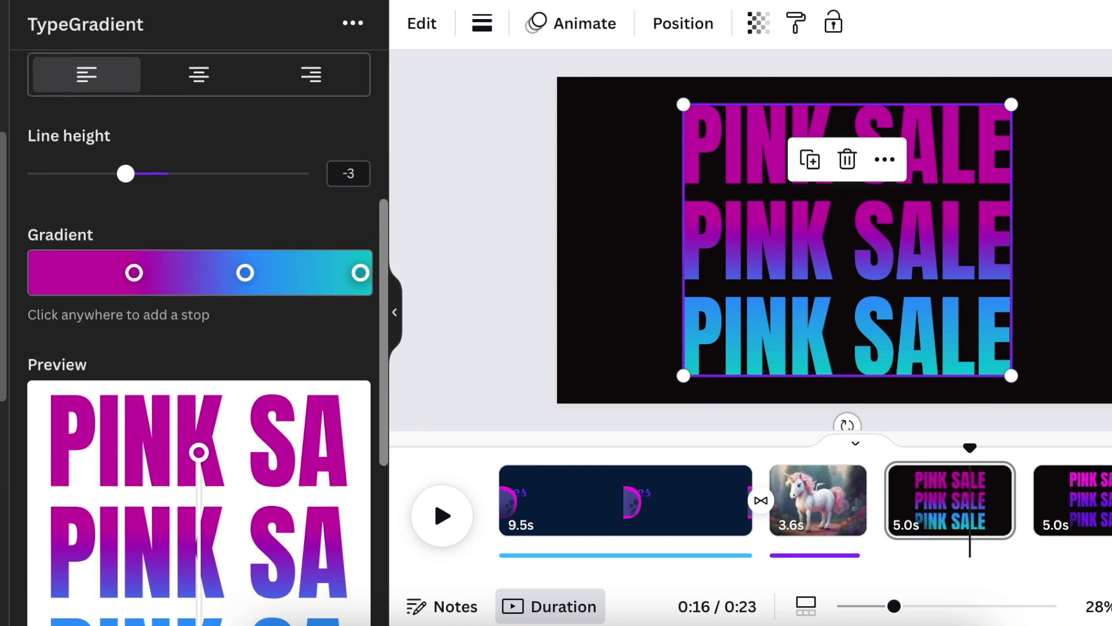
{"action": "scroll", "coordinate": [200, 347], "scroll_direction": "down", "scroll_amount": 3}
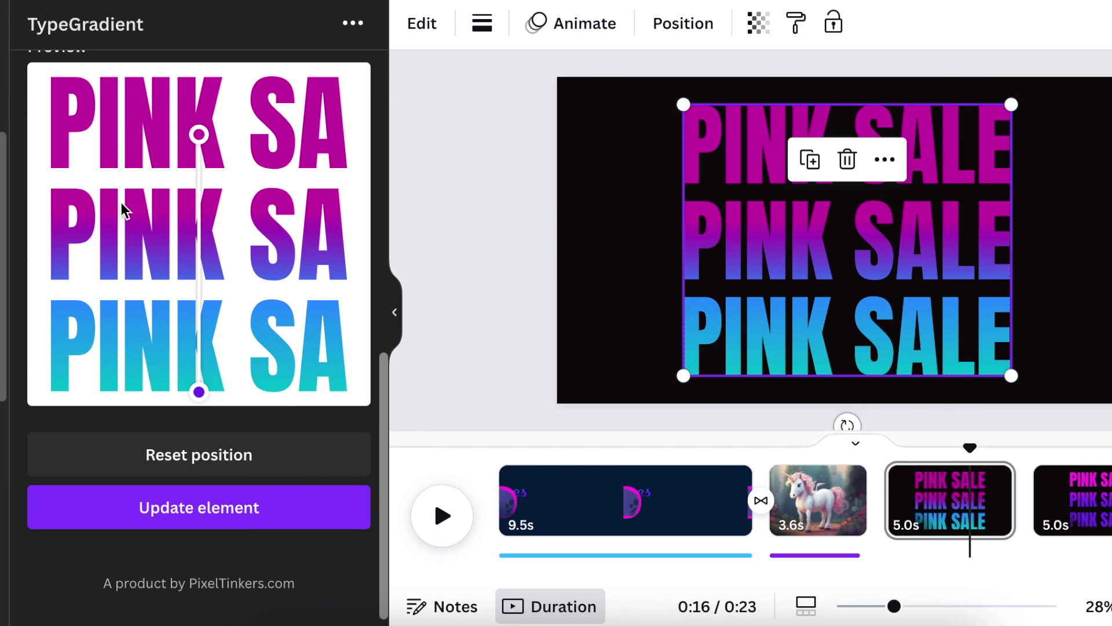
{"action": "left_click", "coordinate": [173, 507]}
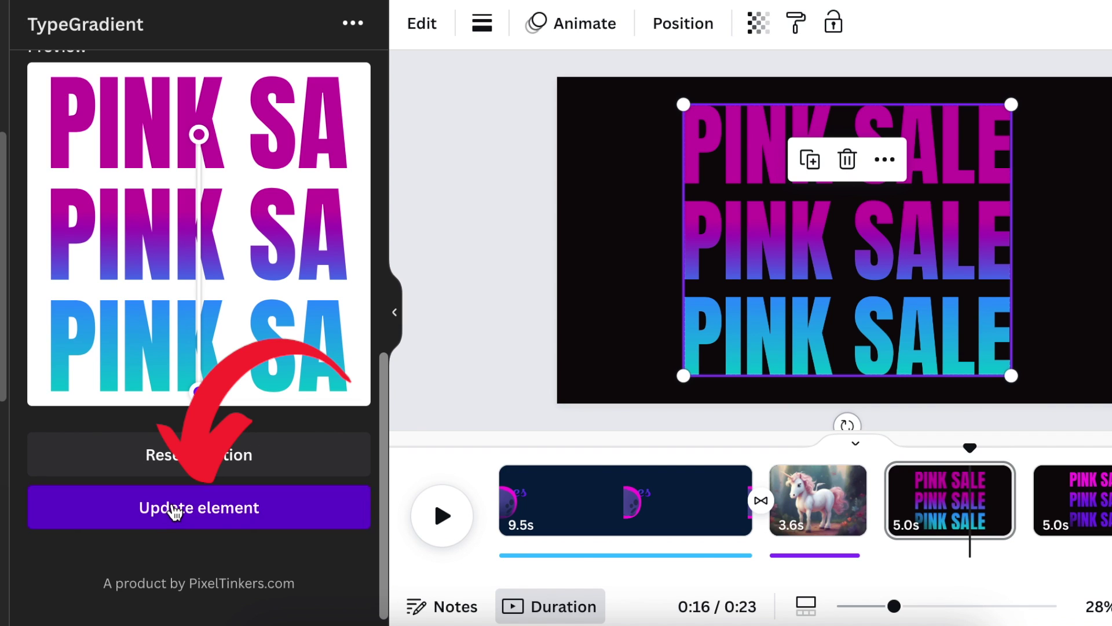